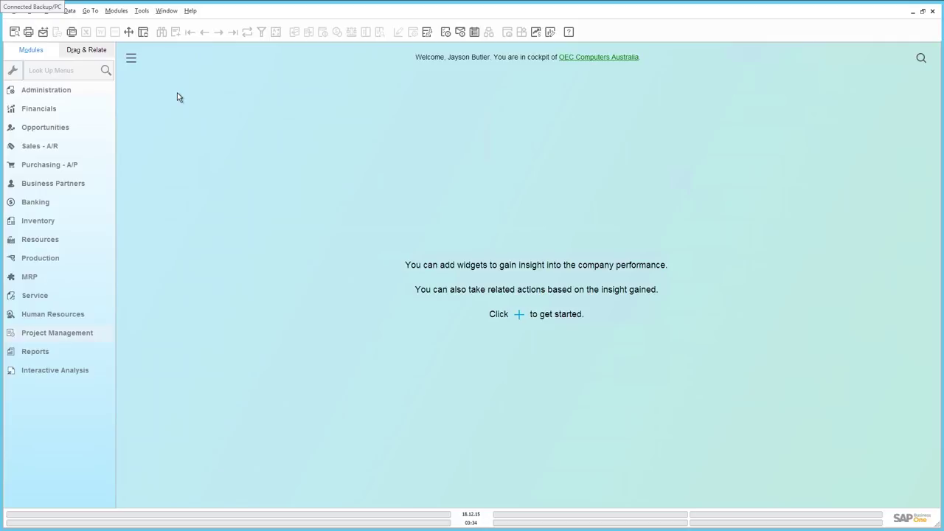
Step: Check the Enable Project Management setting in the company details' basic initialization options
left_click(64, 90)
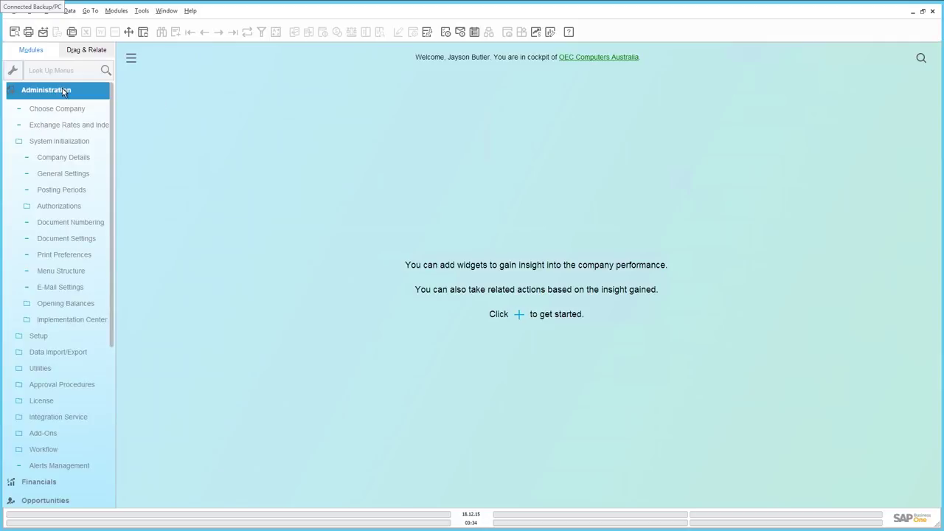
left_click(57, 162)
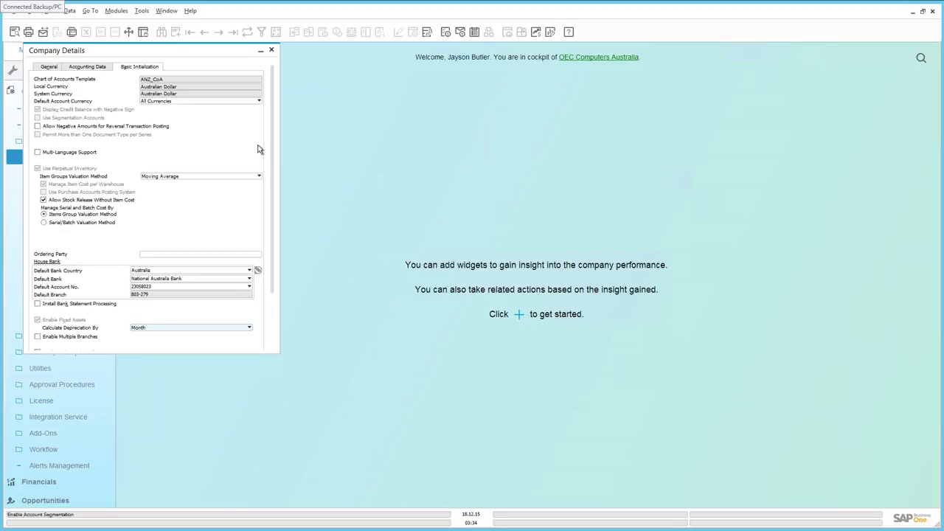
scroll(268, 193, "down", 3)
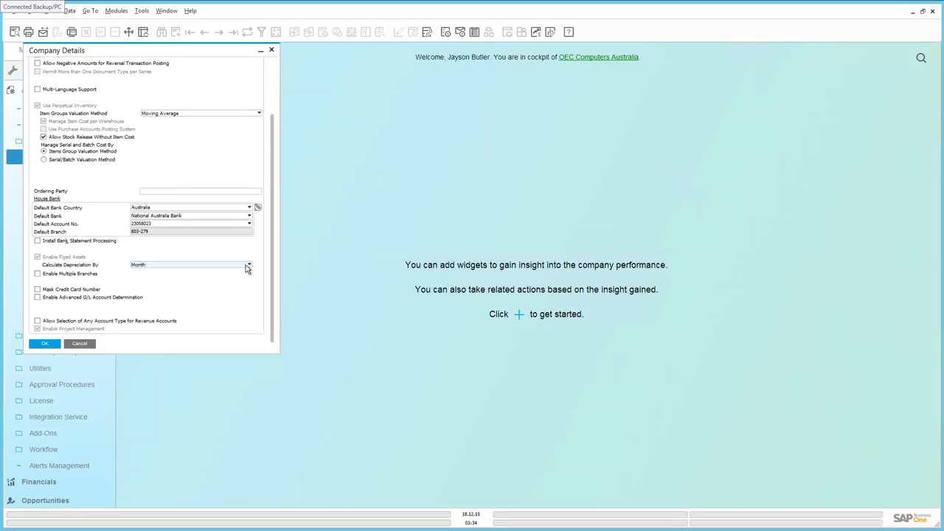
left_click(44, 344)
Step: Open the Project window of the Project Management module
left_click(111, 336)
scroll(108, 484, "down", 3)
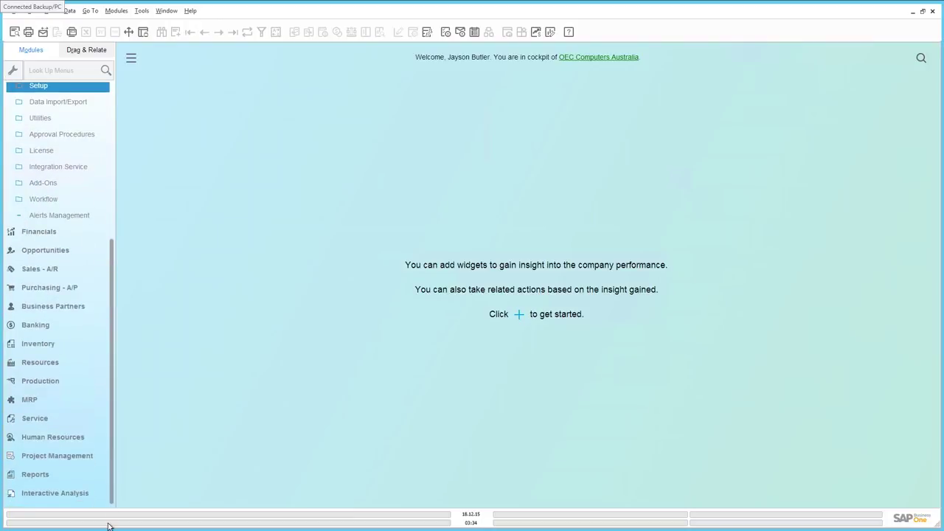
left_click(76, 457)
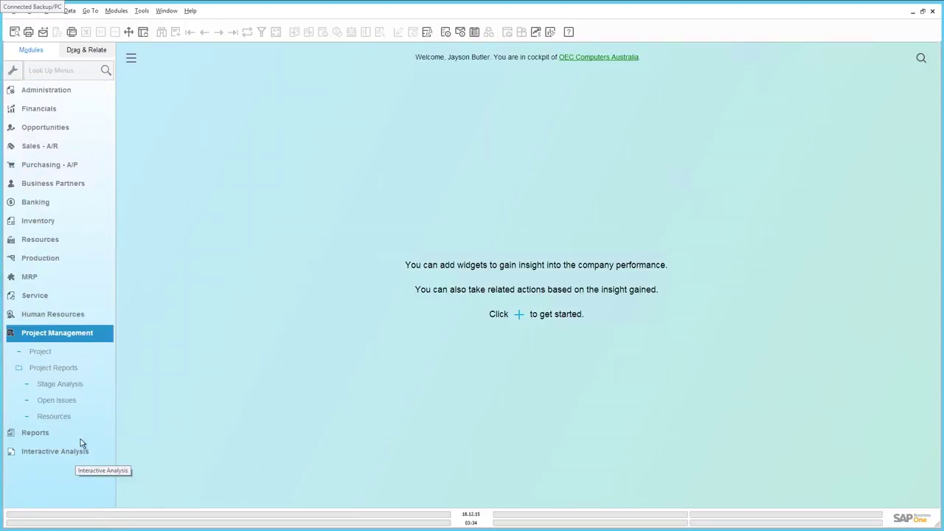
left_click(53, 353)
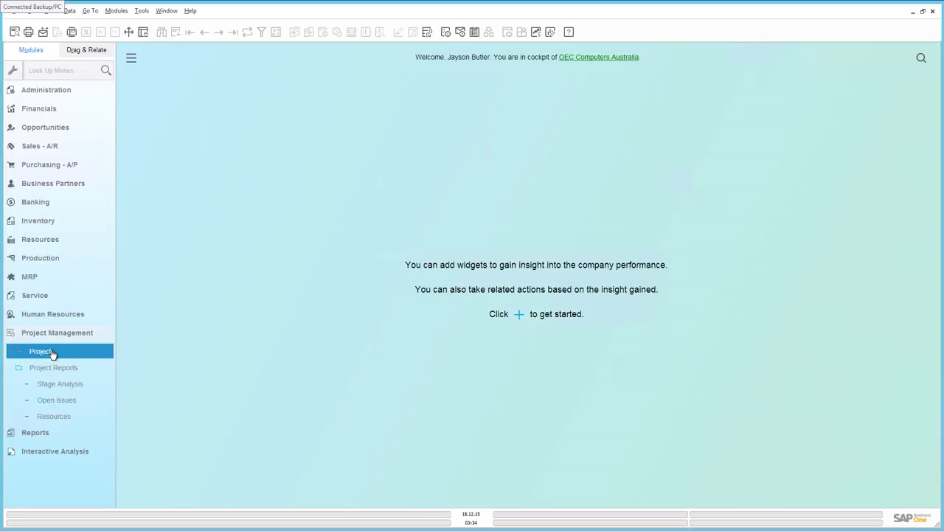
left_click(52, 354)
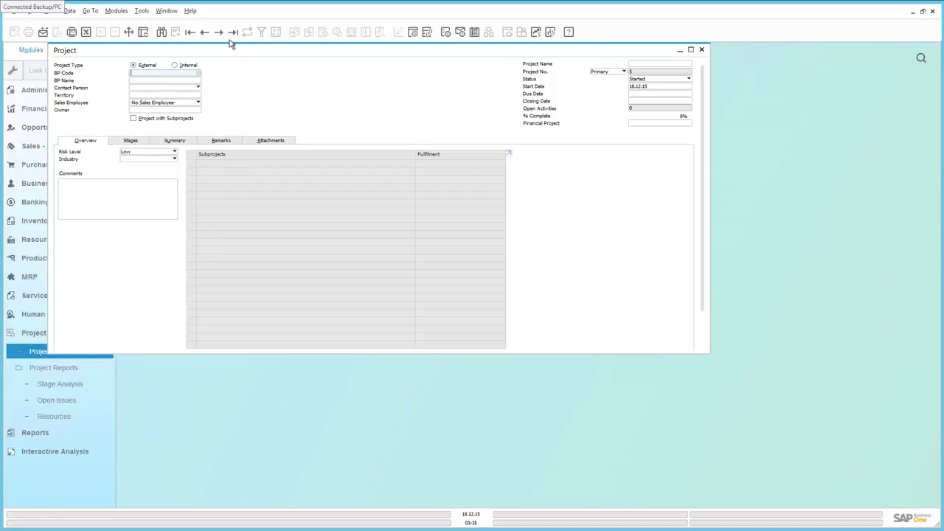
Step: Bring up the last project record, ADA IT Upgrade, in a maximized window and show its stages
left_click(233, 32)
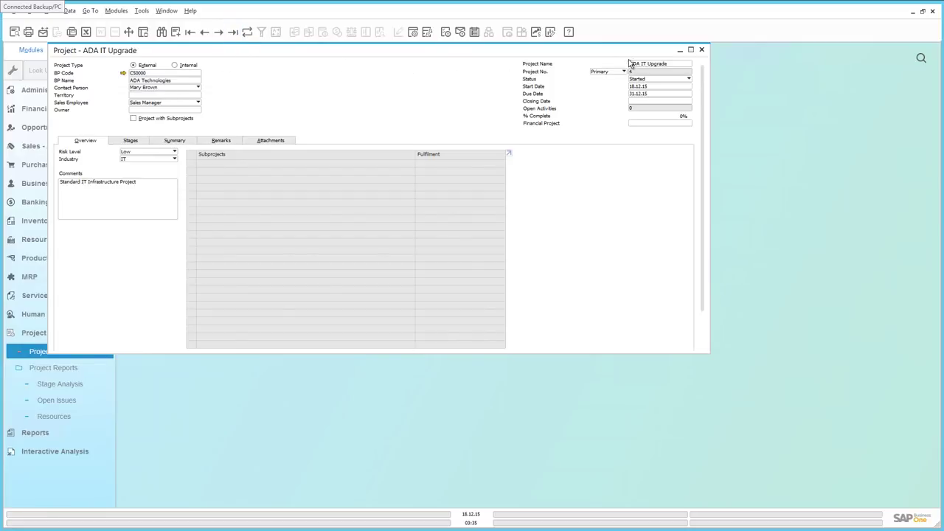
left_click(690, 49)
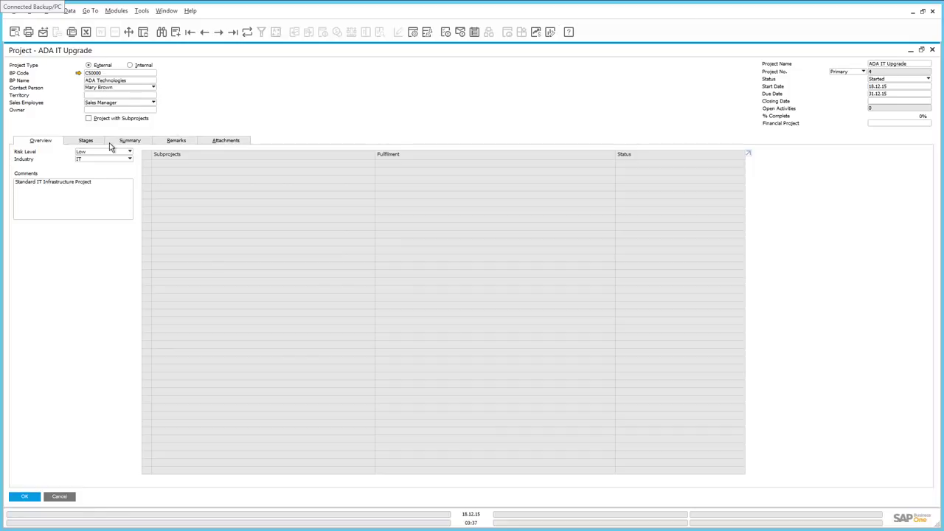
left_click(86, 141)
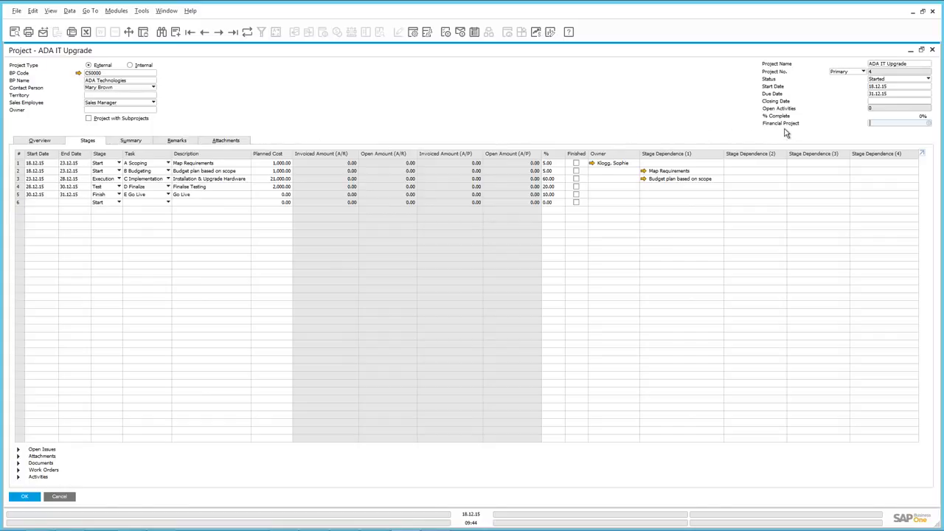
Step: Assign the financial project ADA to the ADA IT Upgrade project
left_click(929, 124)
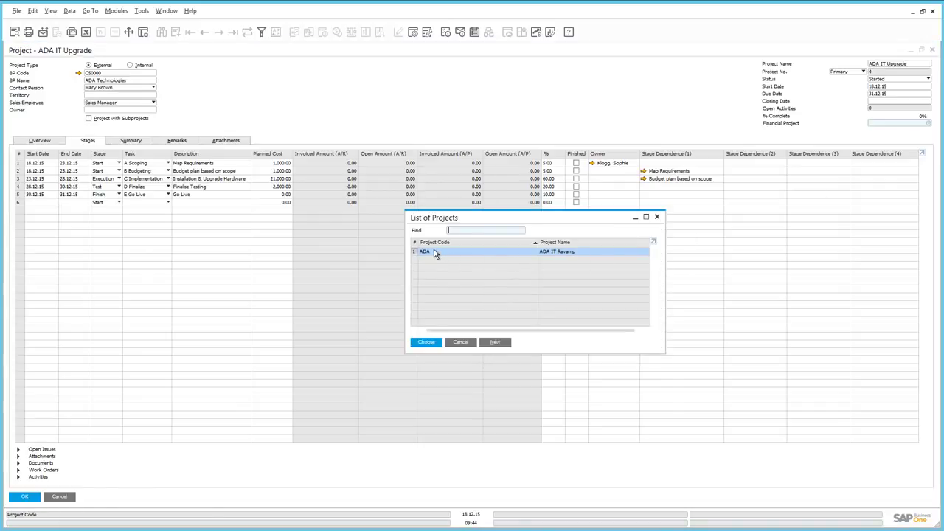
left_click(428, 342)
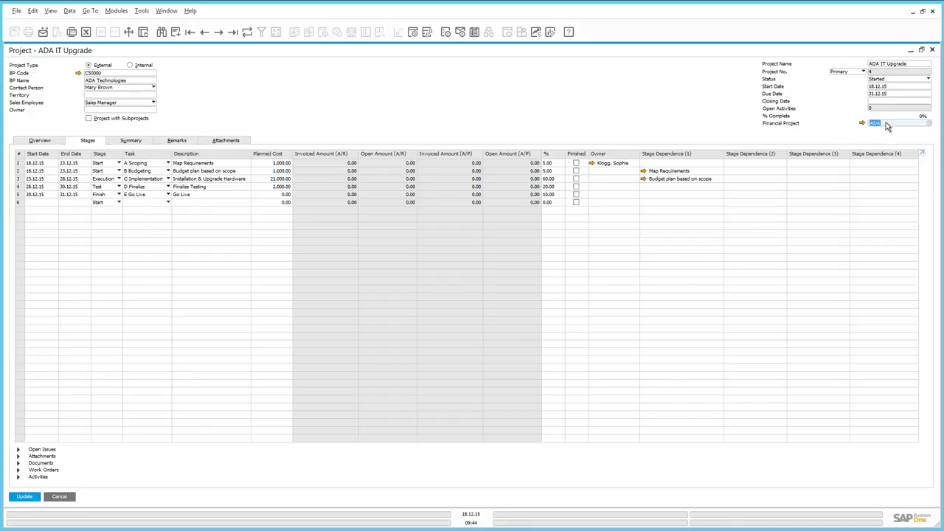
key("Return")
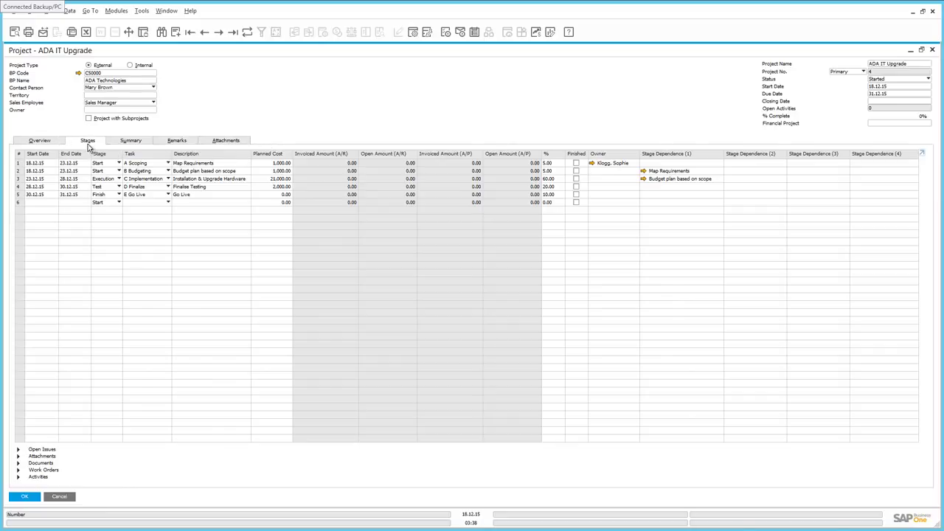
Step: Review the Scoping row's stage options and open issues, including the knowledge base solution for the missing sign-off
left_click(118, 163)
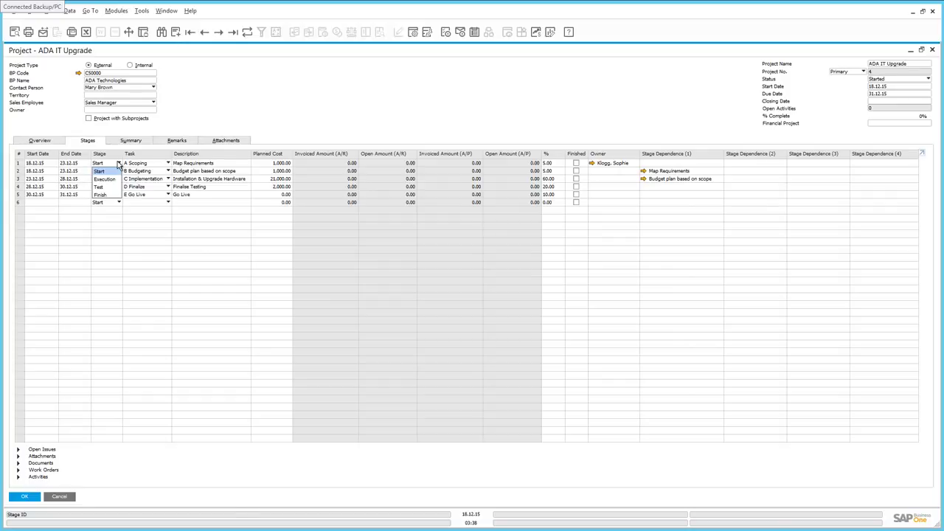
left_click(99, 160)
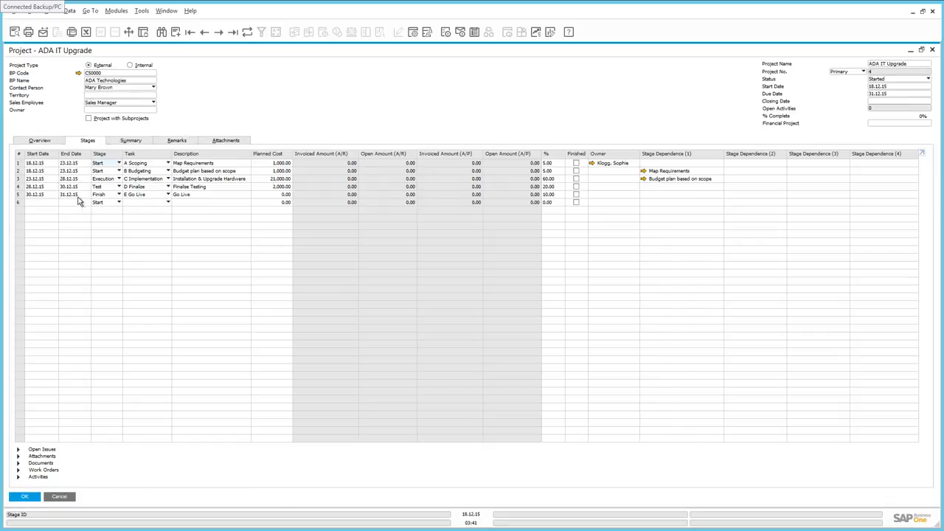
left_click(20, 163)
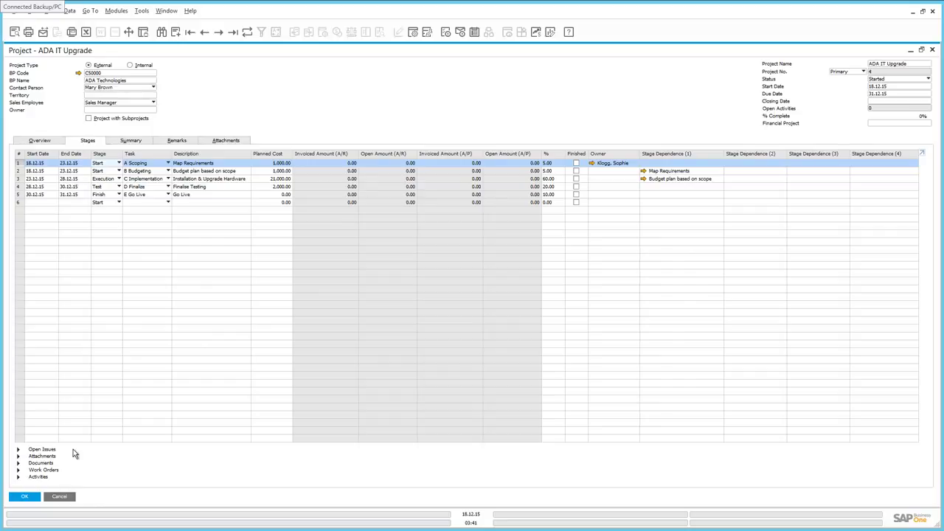
left_click(19, 450)
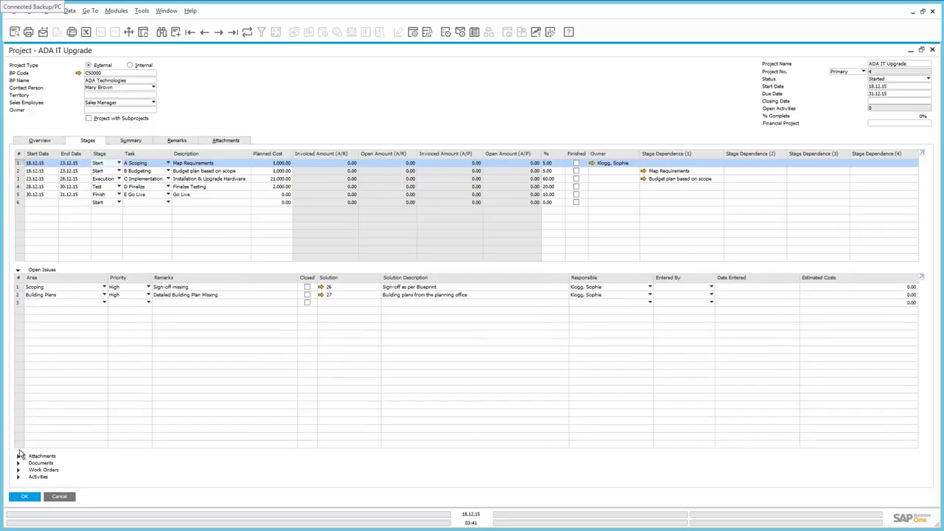
left_click(320, 287)
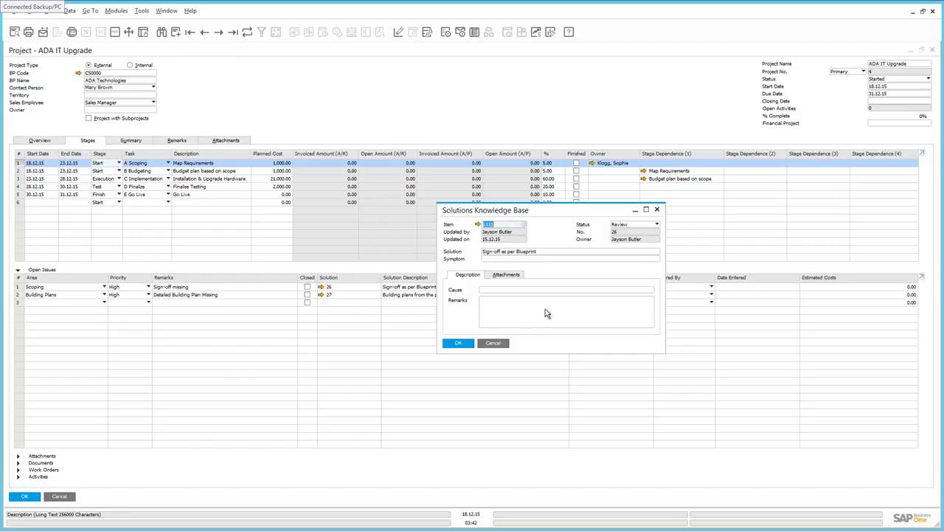
left_click(658, 211)
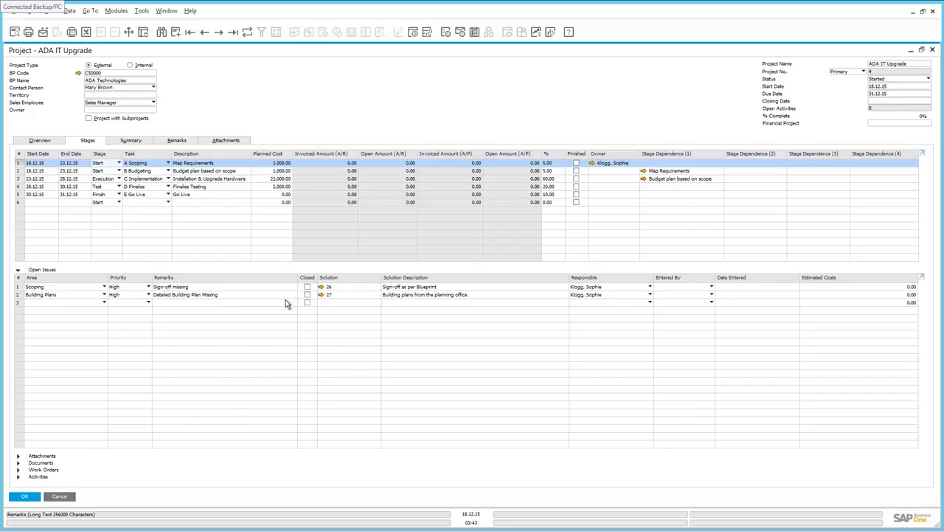
Step: Attach the ADA Signoff document from the Desktop to the Scoping stage
left_click(28, 456)
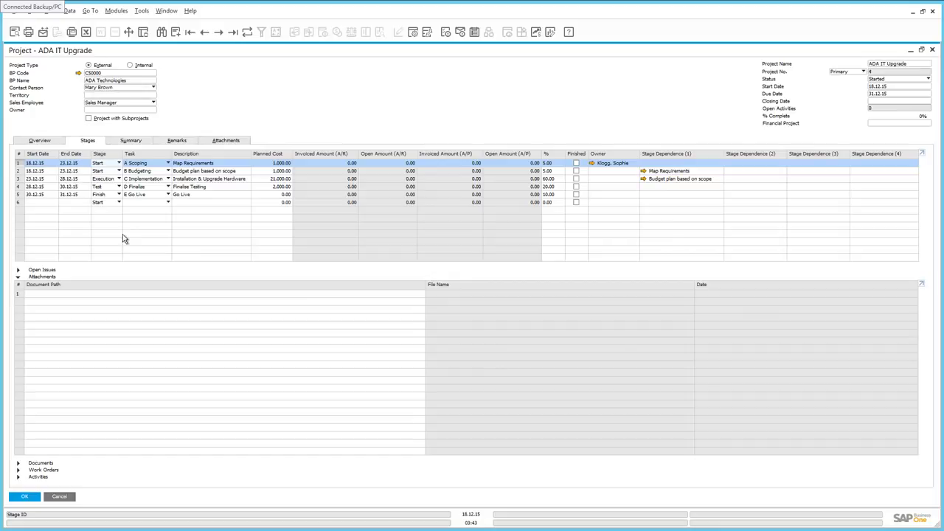
left_click(123, 297)
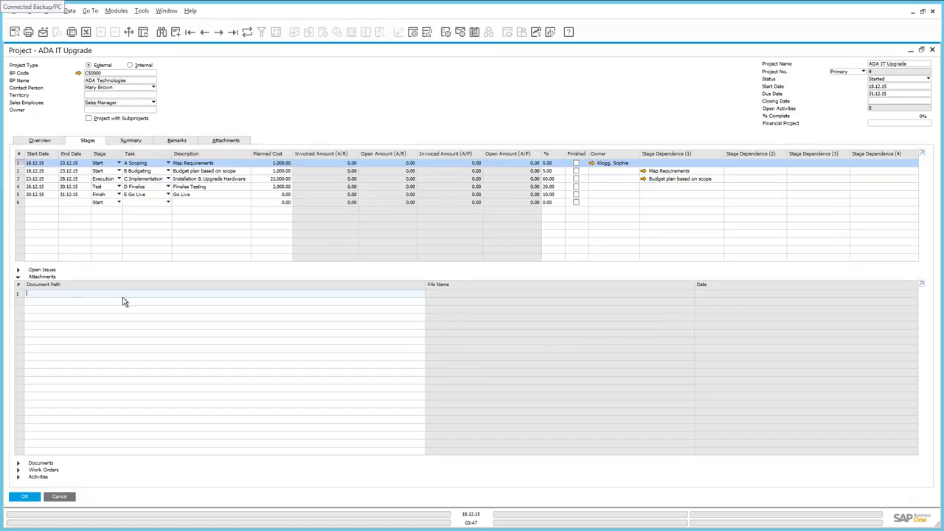
double_click(122, 297)
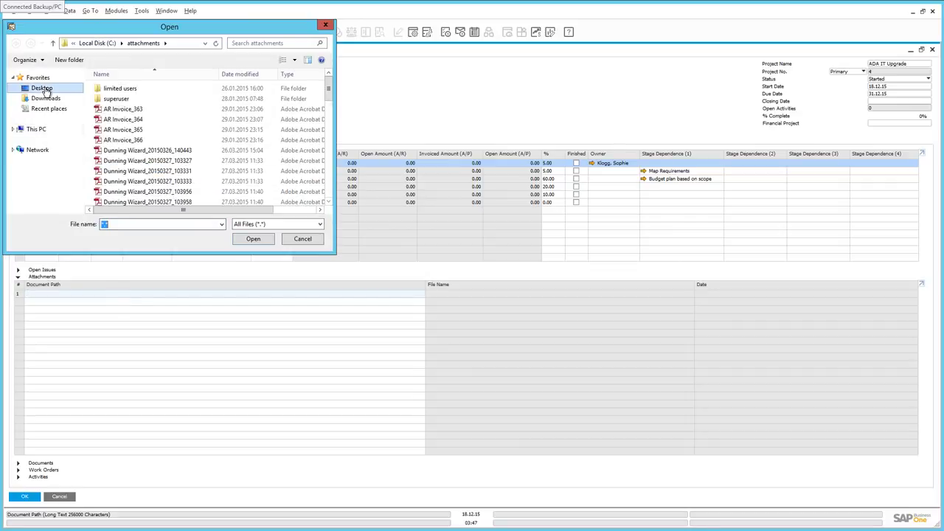
left_click(46, 90)
scroll(321, 212, "down", 3)
scroll(321, 212, "down", 1)
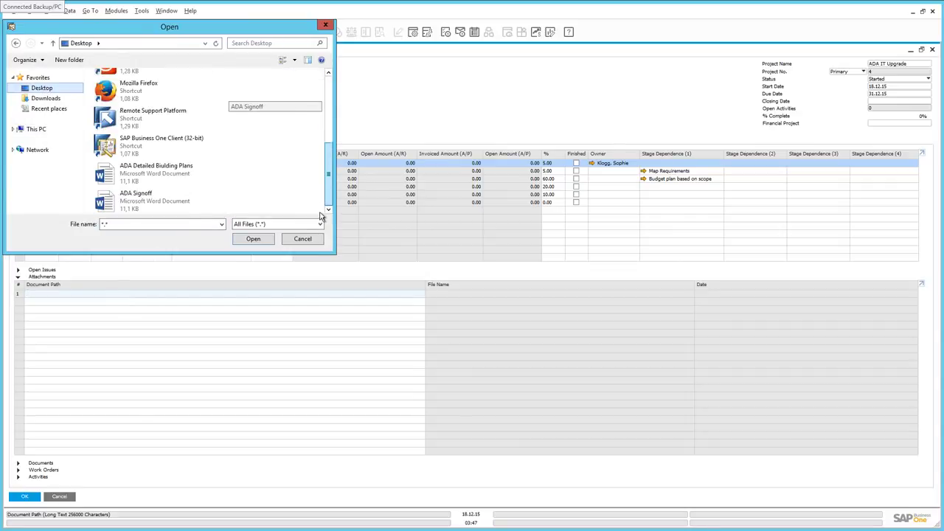
left_click(125, 197)
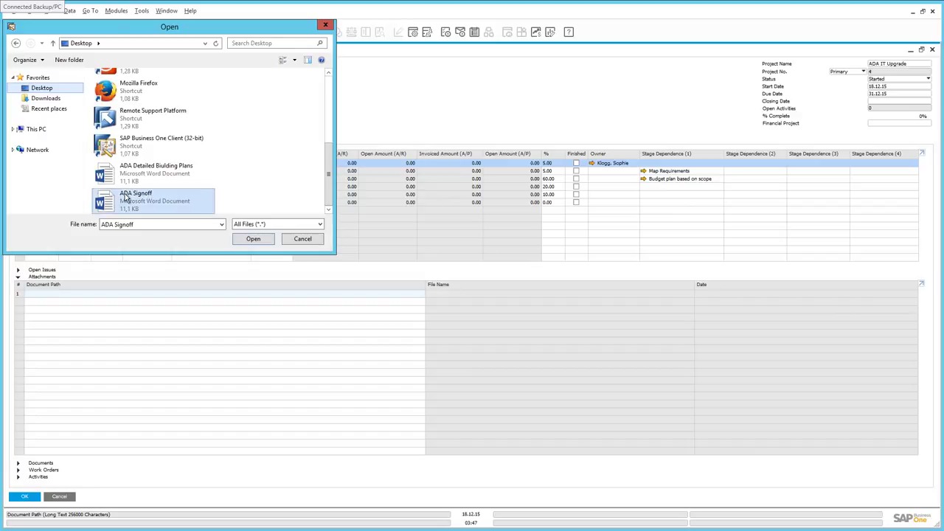
double_click(126, 198)
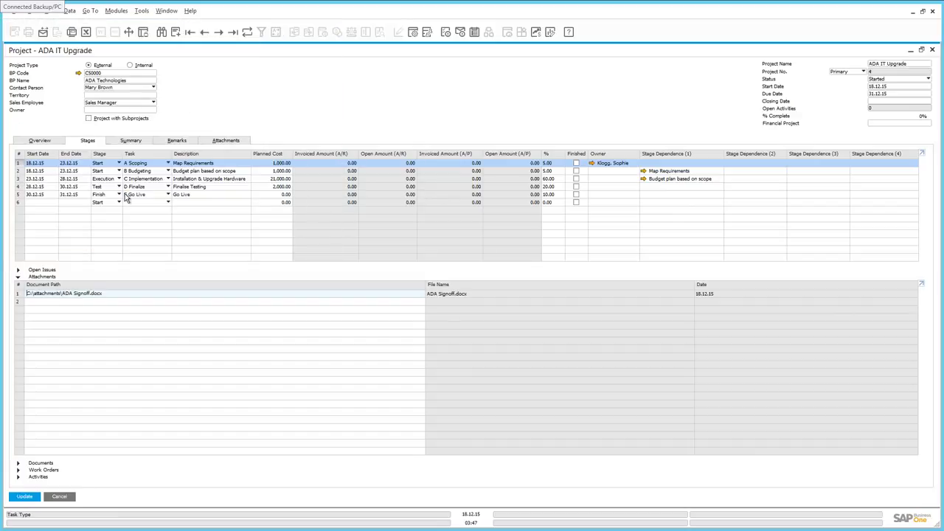
Step: Attach the ADA Detailed Biulding Plans document to the Scoping stage as a second file and save the project
double_click(95, 302)
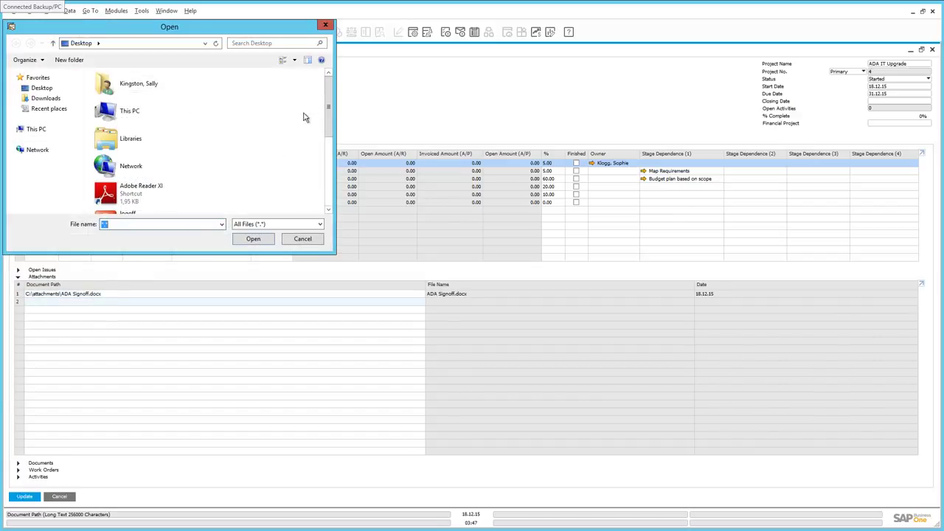
left_click(328, 201)
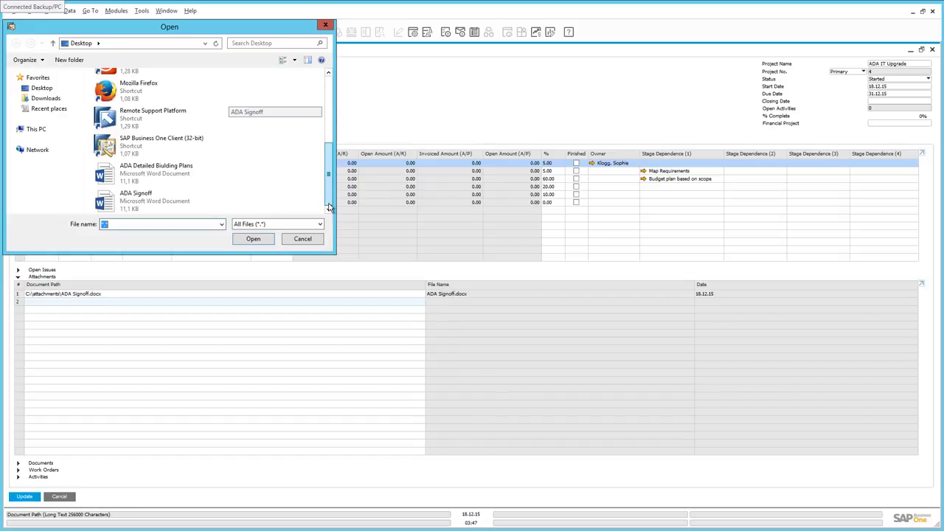
double_click(157, 171)
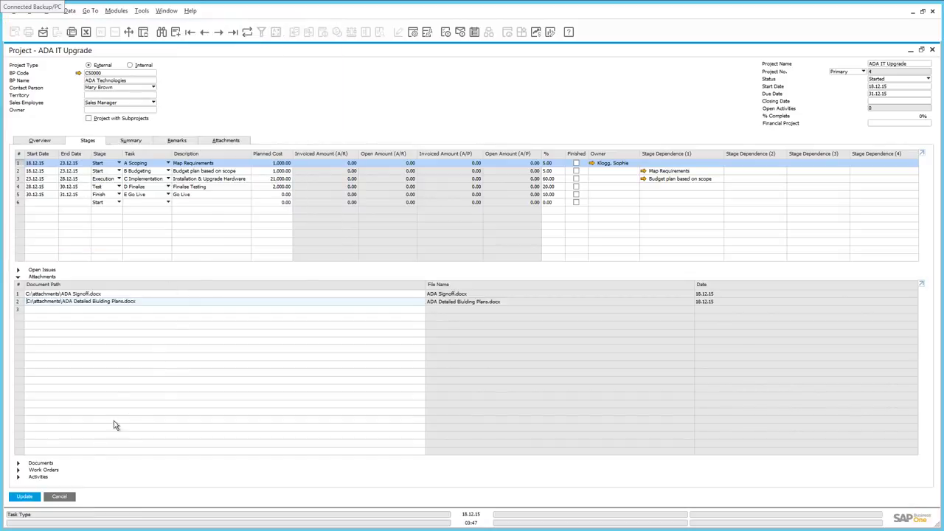
left_click(22, 495)
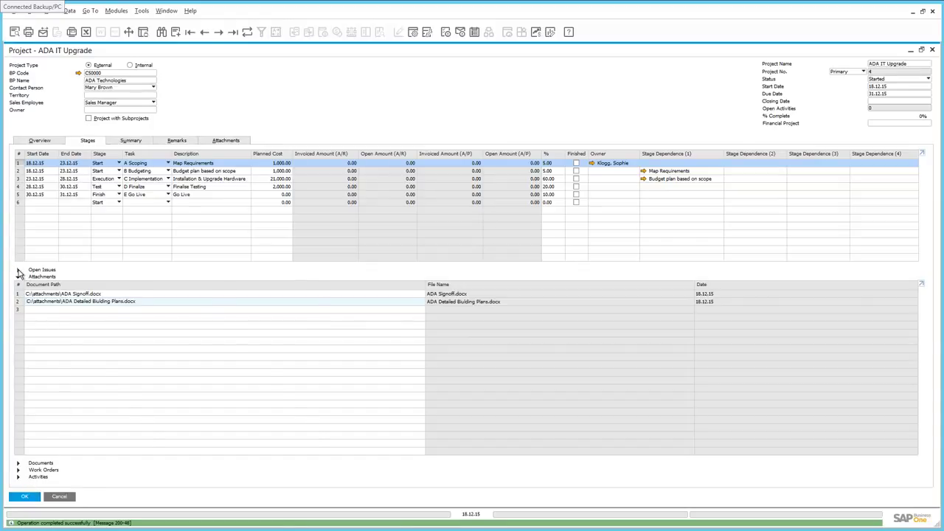
Step: Mark both open issues of the Scoping stage, Scoping and Building Plans, as closed and save the project
left_click(18, 271)
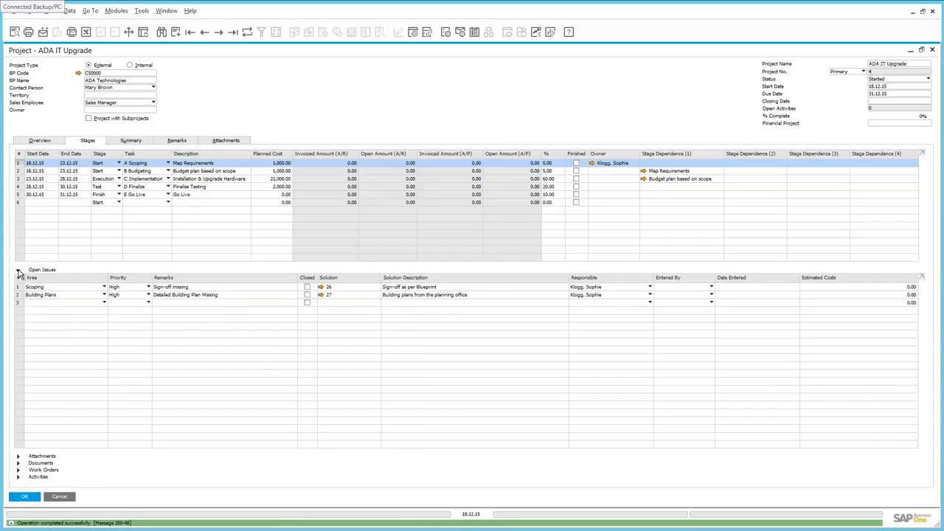
left_click(307, 287)
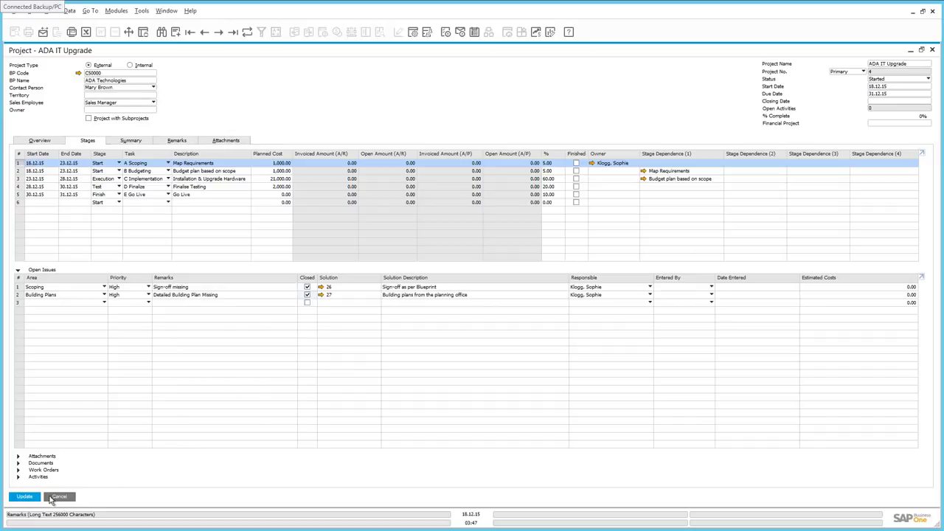
left_click(24, 496)
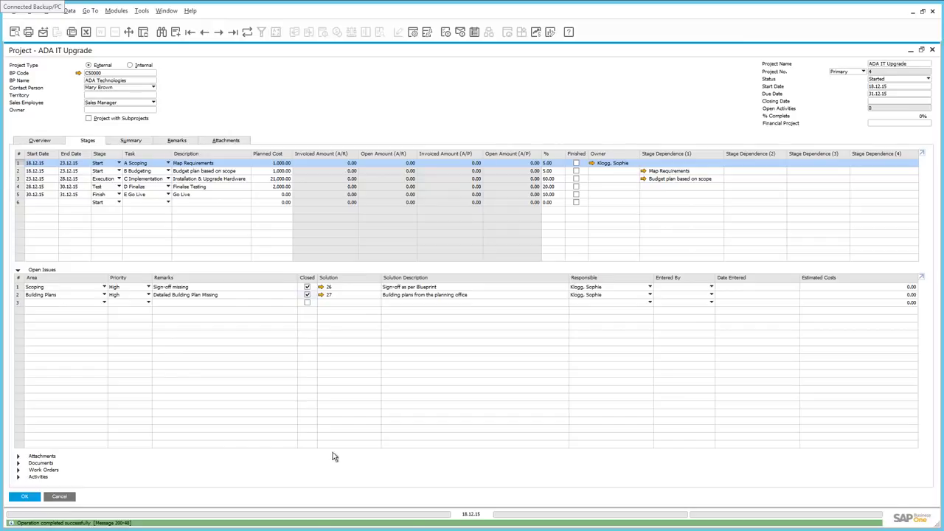
Step: Mark the Scoping and Budgeting stages as finished, saving the project after each one
left_click(576, 163)
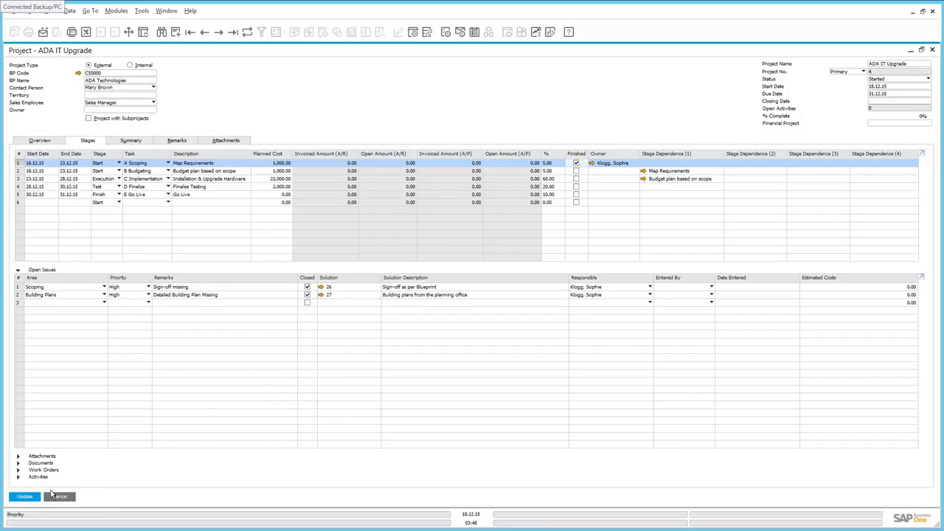
left_click(25, 497)
left_click(577, 171)
left_click(20, 499)
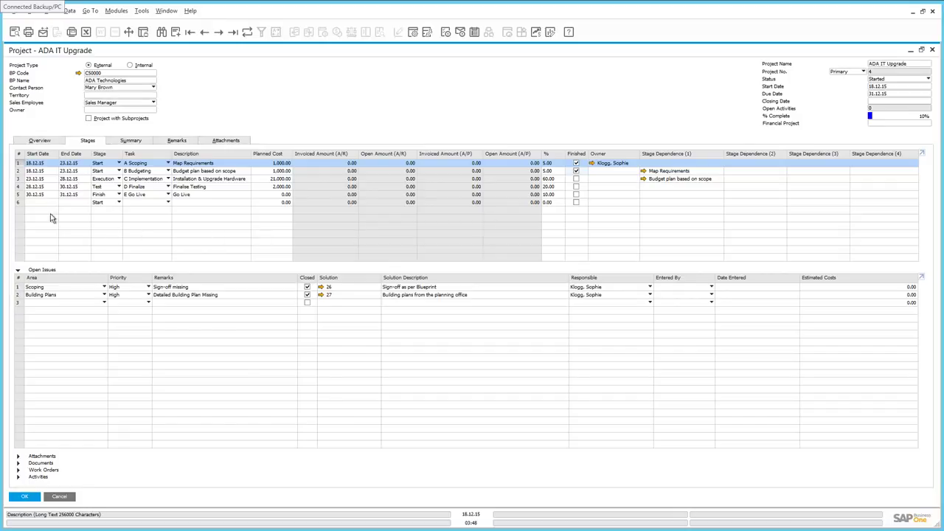
Step: Assign the second employee in the employee list as owner of the Implementation stage and save the project
left_click(17, 179)
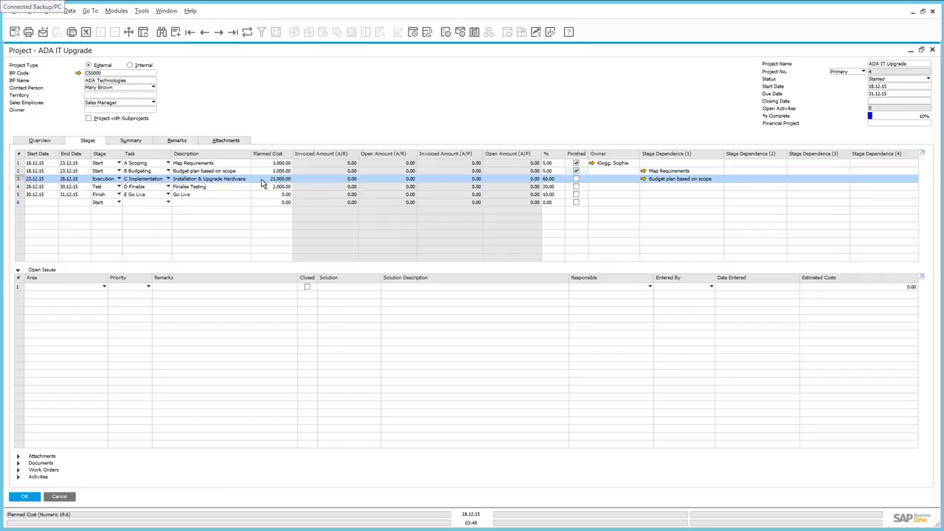
left_click(628, 182)
left_click(635, 180)
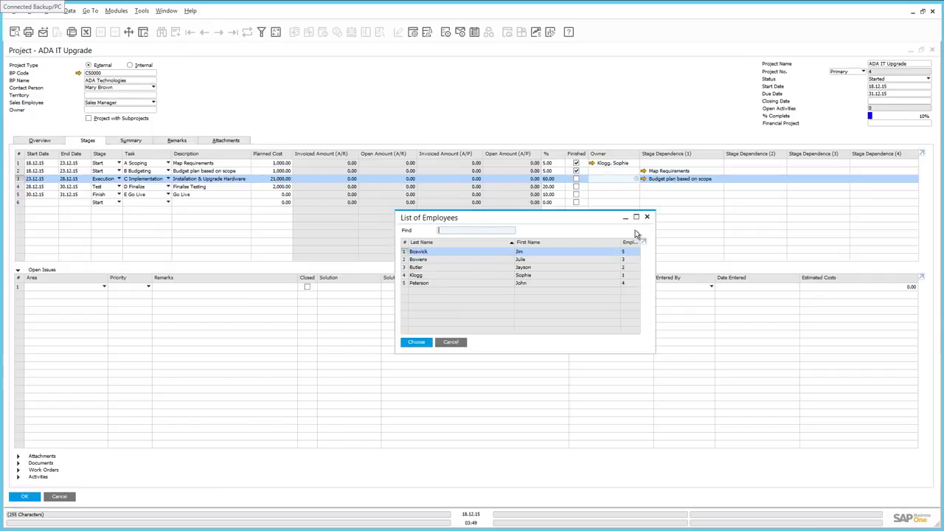
double_click(425, 263)
left_click(35, 498)
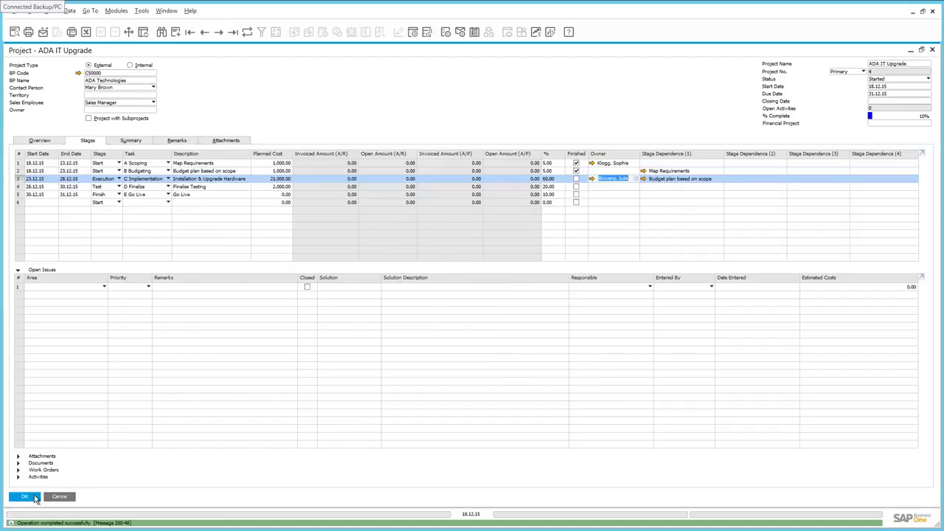
Step: Link the last delivery in the list, dated 18.12.15, to the Implementation stage's documents and review that delivery
left_click(18, 463)
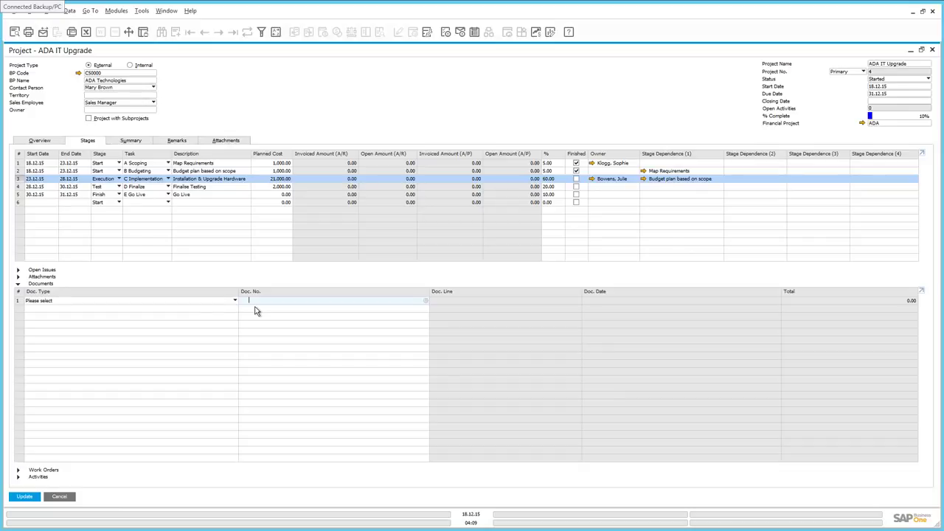
left_click(114, 302)
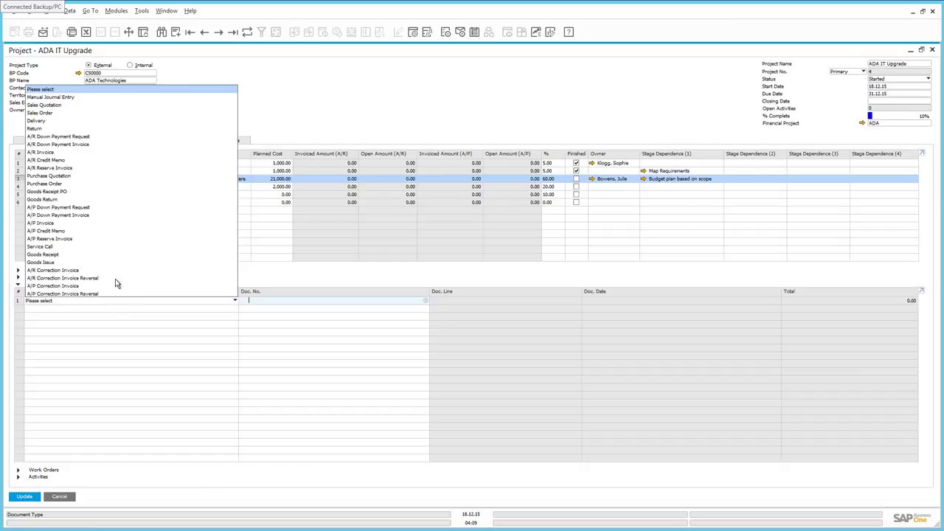
left_click(41, 121)
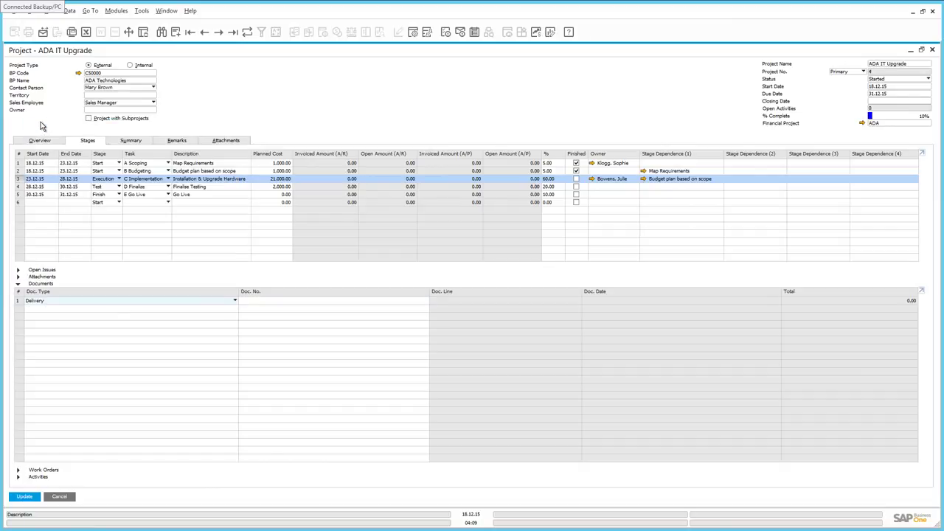
left_click(256, 302)
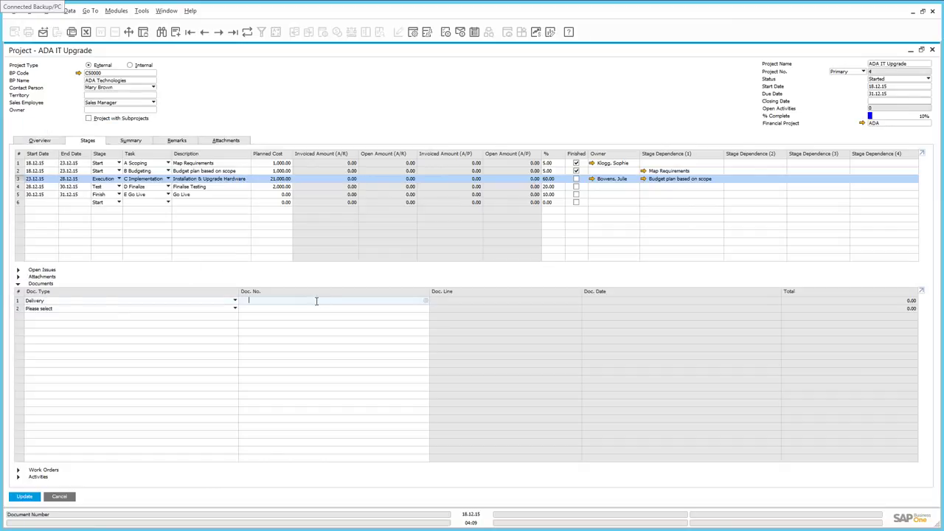
left_click(426, 303)
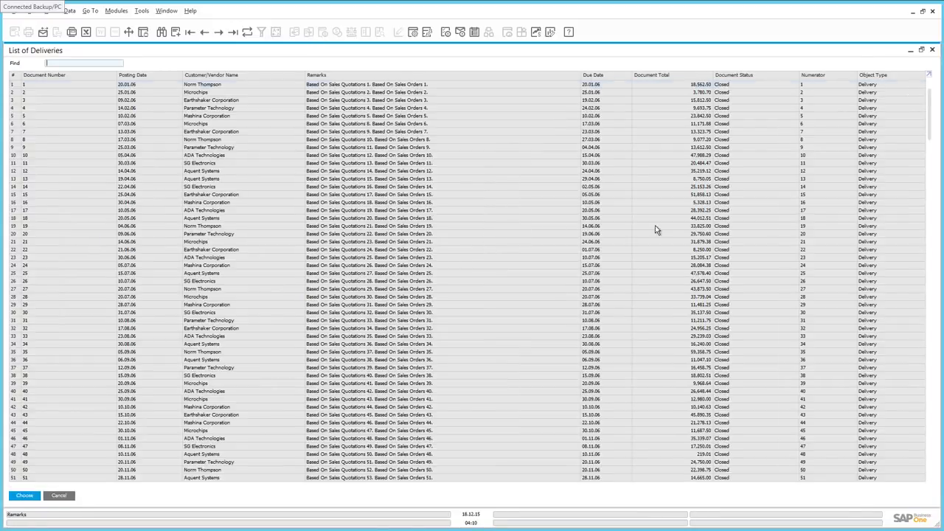
left_click_drag(929, 134, 929, 469)
double_click(338, 478)
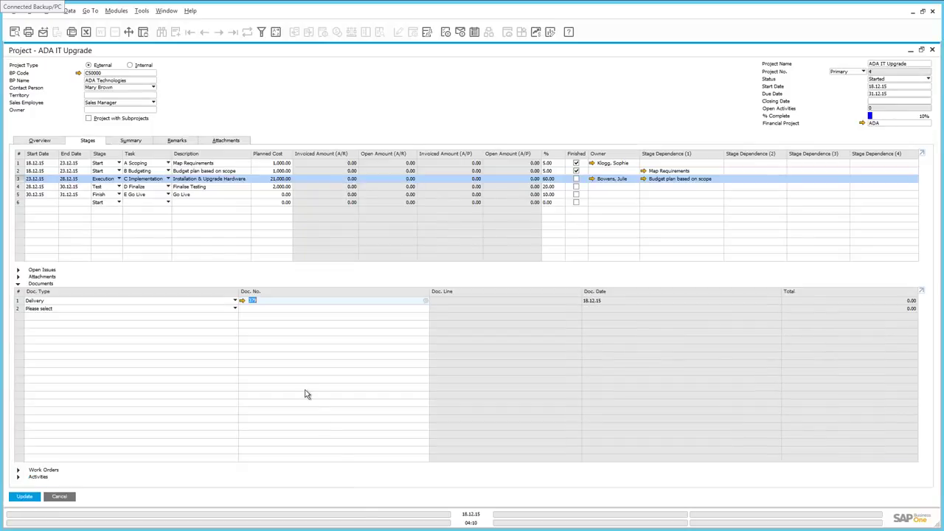
left_click(243, 301)
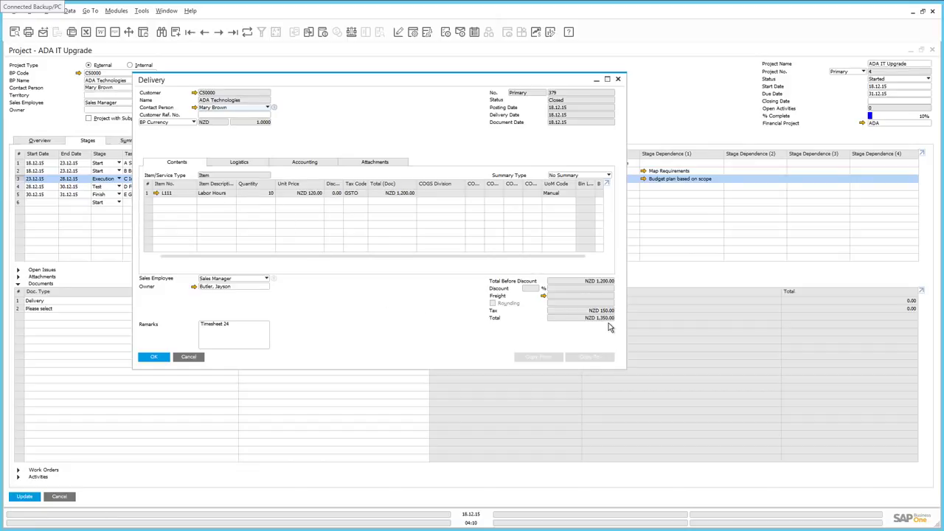
left_click(154, 358)
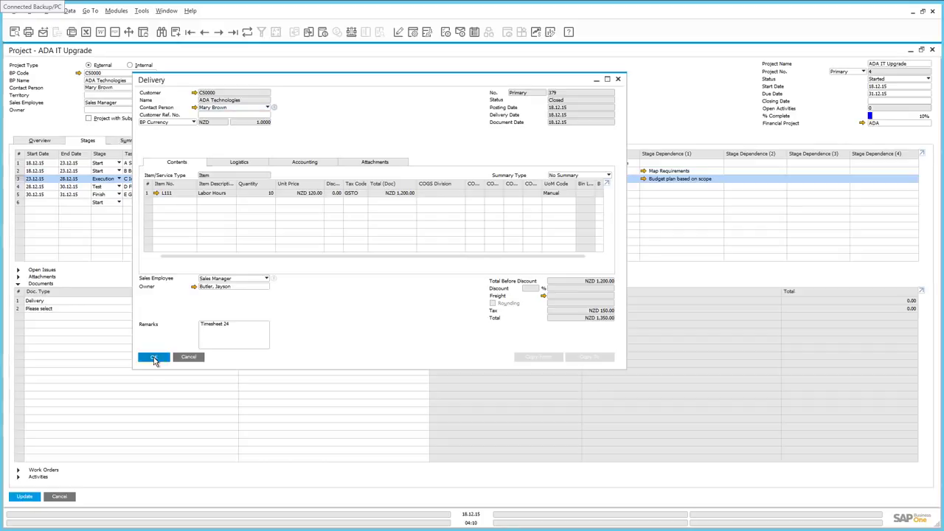
Step: Link the ADA Technologies A/R invoice with a document total of 7,347.66 as the Implementation stage's second document
left_click(88, 311)
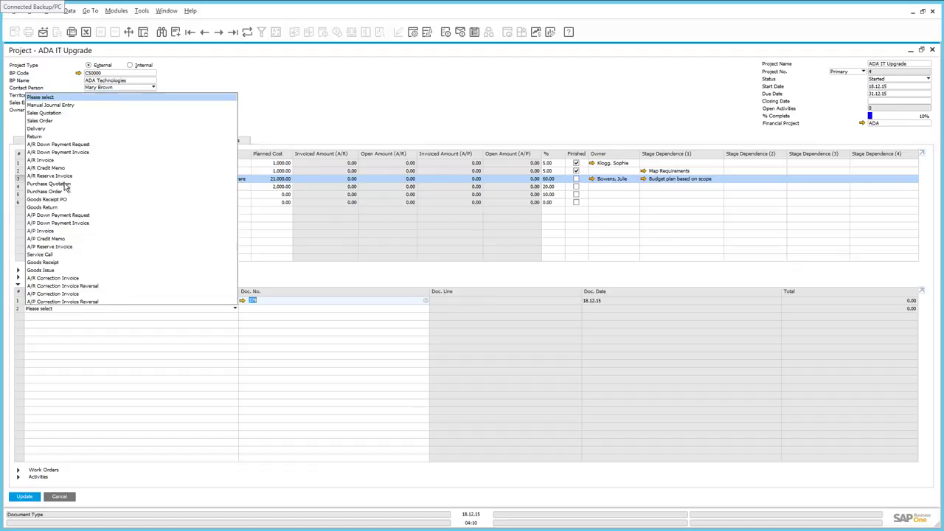
left_click(59, 160)
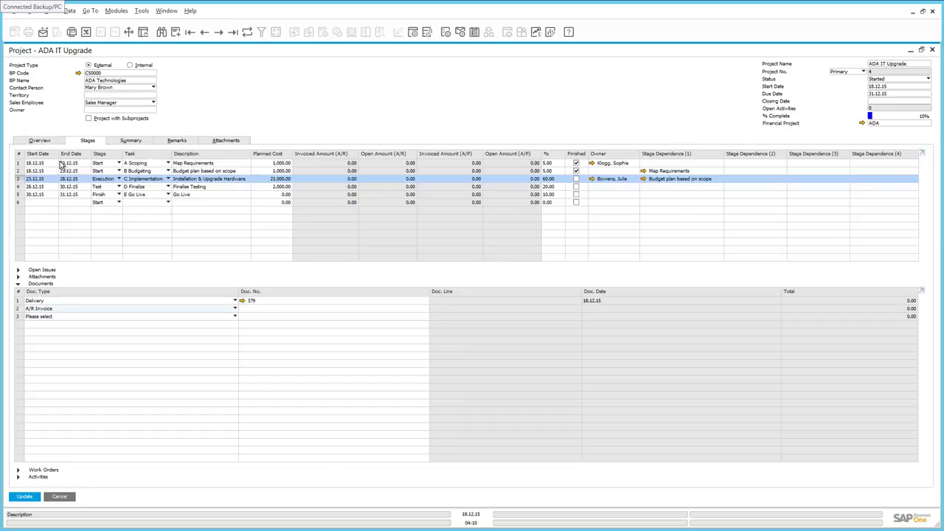
left_click(249, 310)
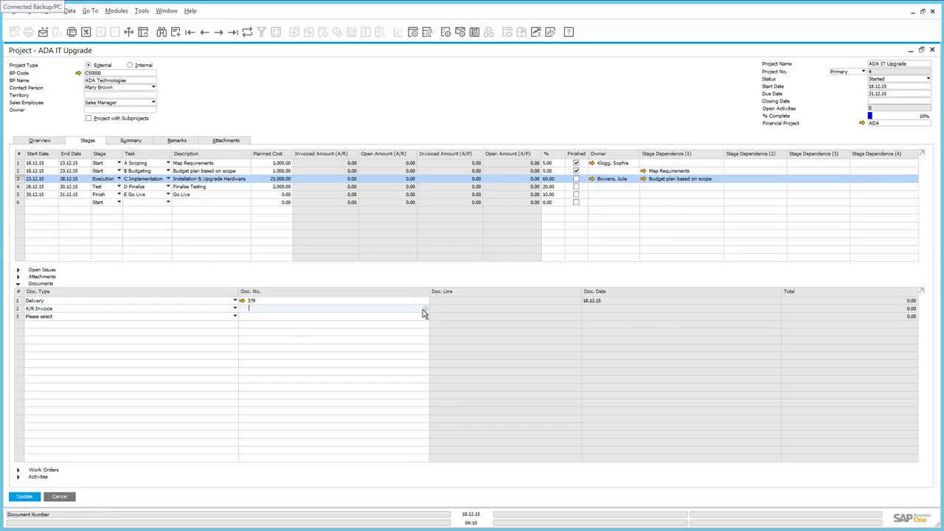
left_click(424, 310)
left_click_drag(653, 258, 655, 361)
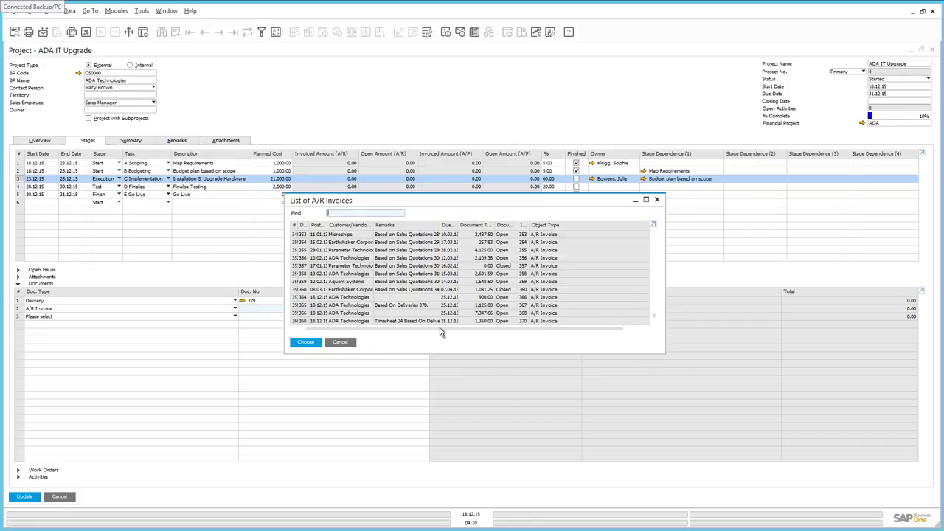
double_click(334, 314)
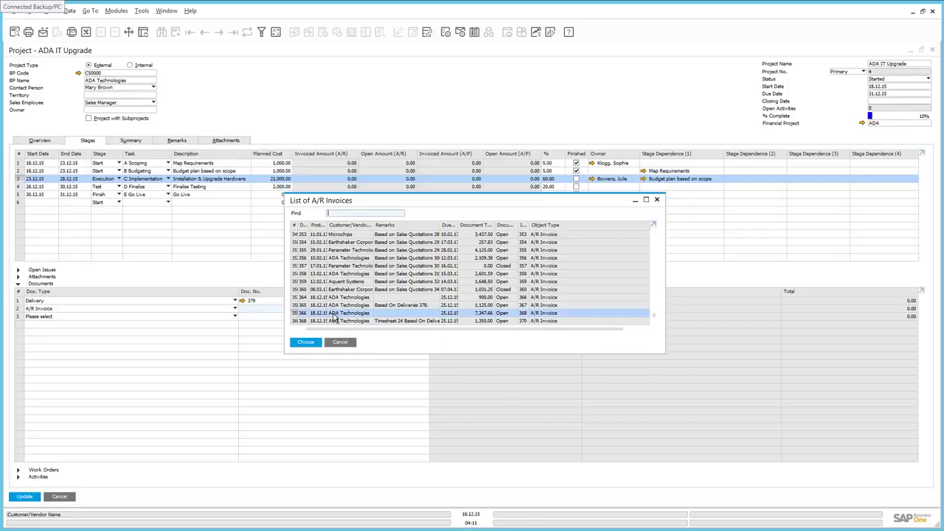
Step: Review the linked A/R invoice's details and save the project
left_click(244, 308)
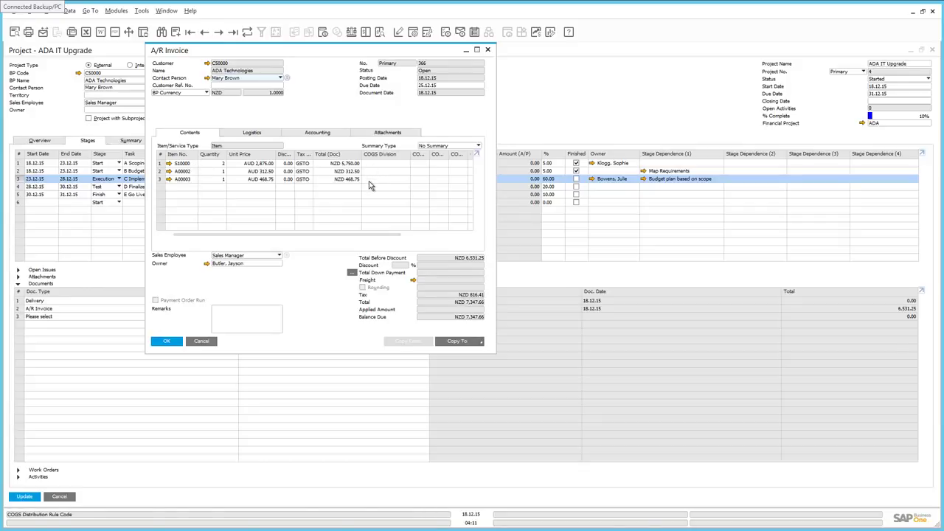
left_click(170, 342)
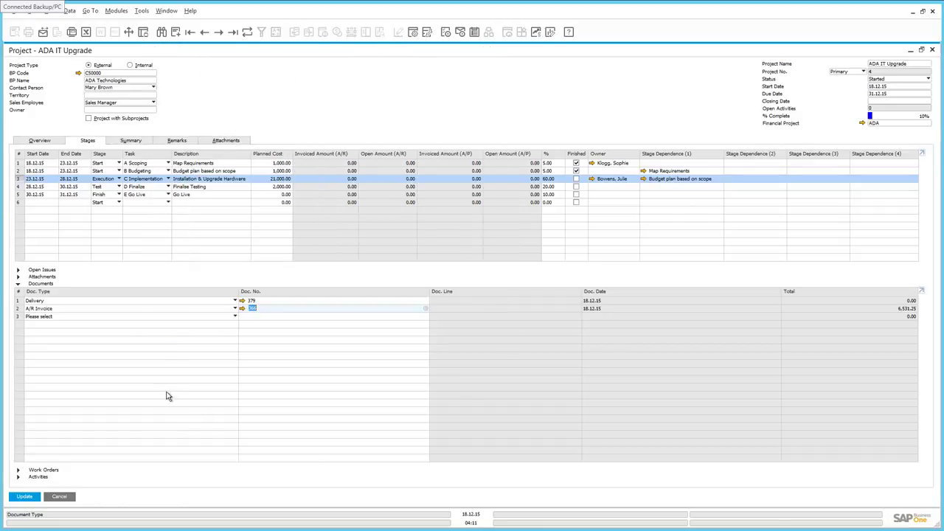
left_click(27, 497)
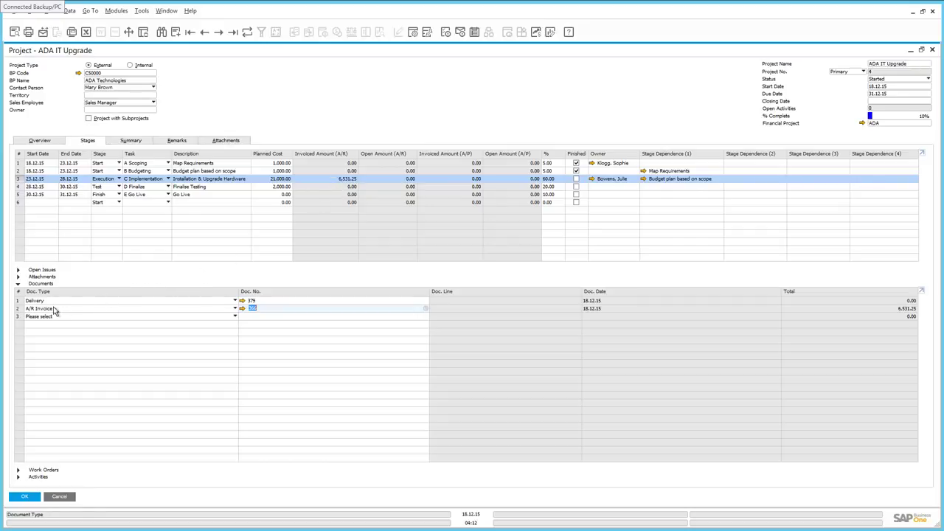
Step: Start a new activity for the Implementation stage and set its activity kind to Meeting
left_click(18, 284)
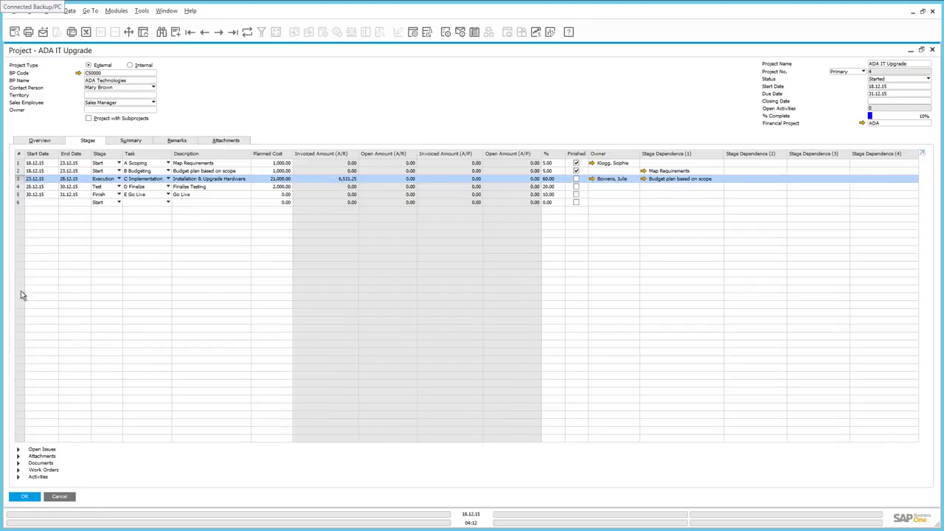
left_click(18, 476)
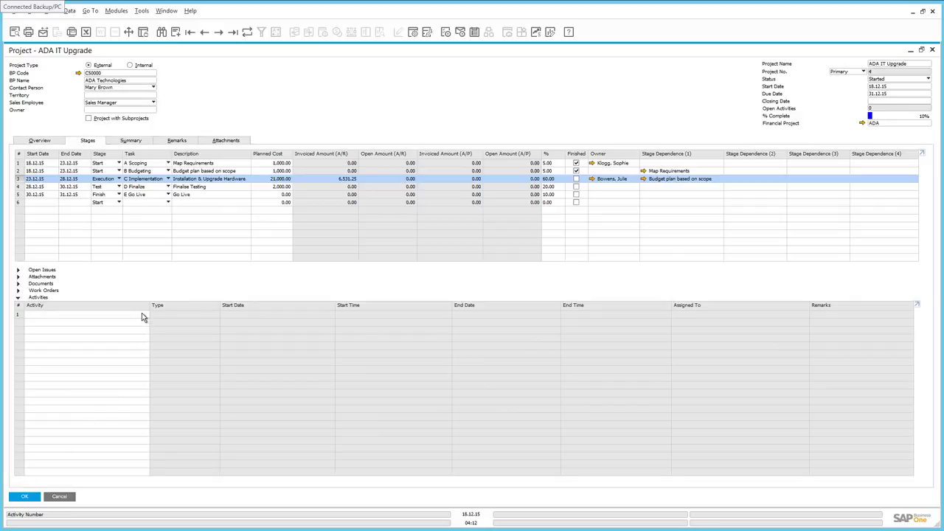
left_click(143, 315)
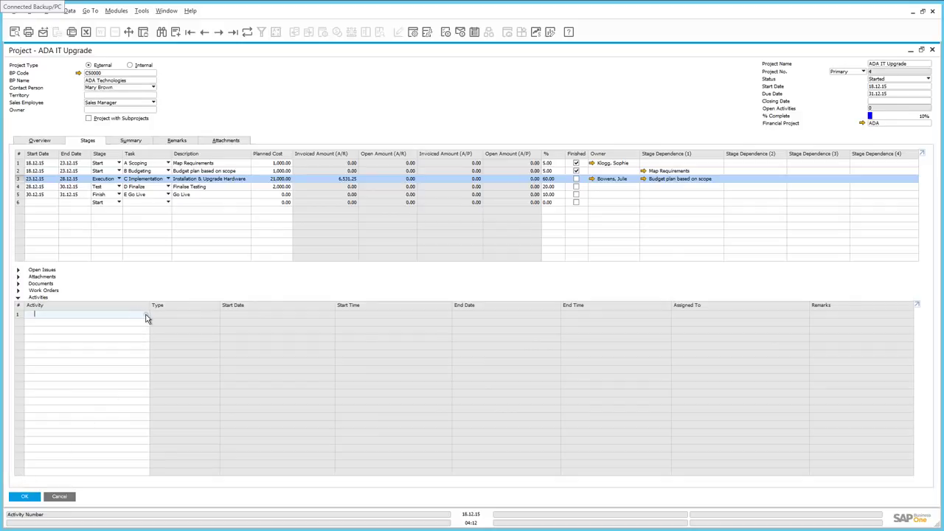
left_click(145, 315)
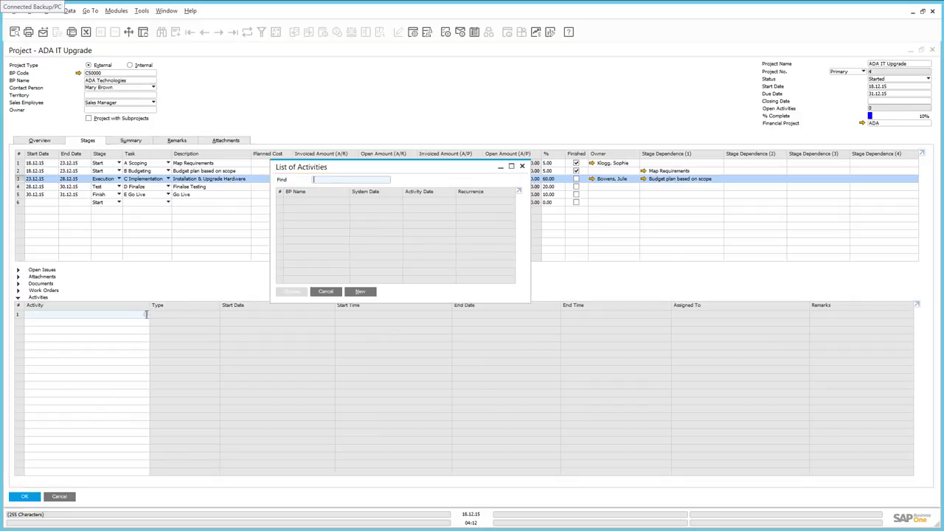
left_click(361, 292)
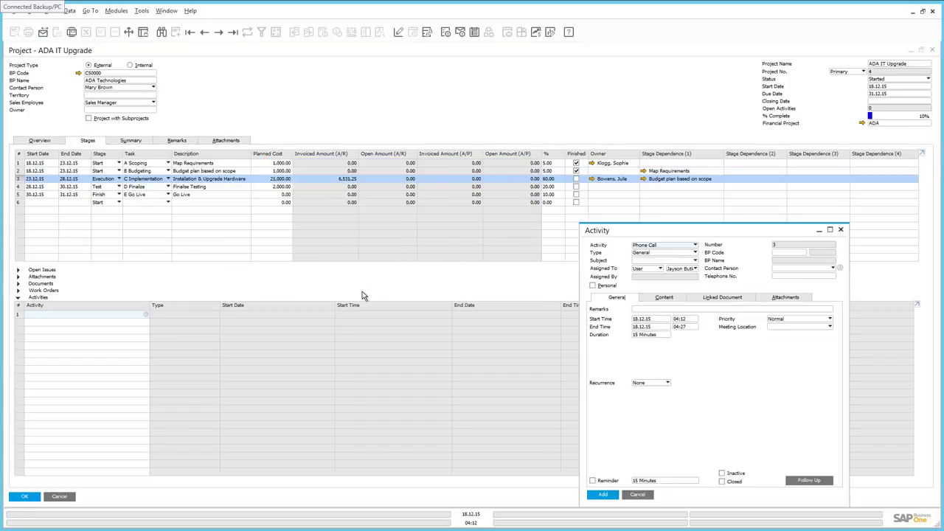
left_click(658, 247)
left_click(648, 261)
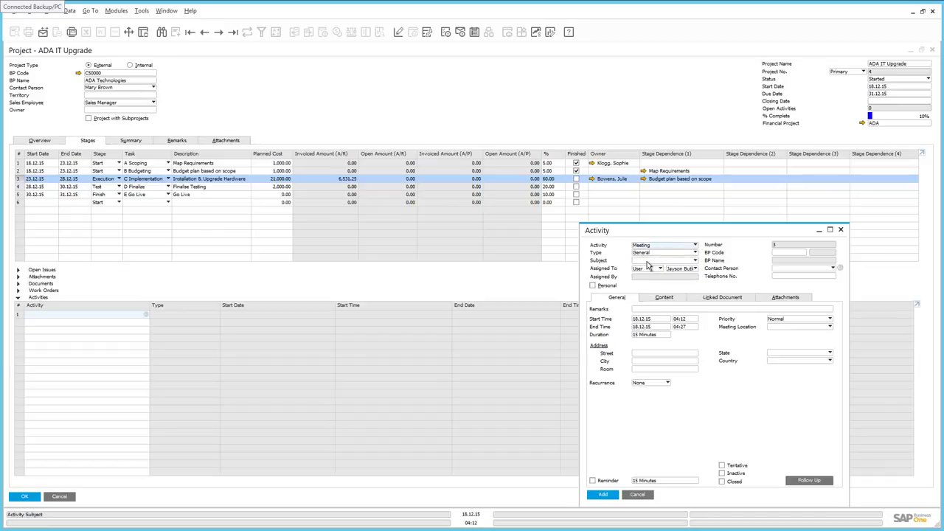
Step: Set ADA Technologies as the meeting's business partner and enter the remark "Project Review Meeting"
left_click(794, 252)
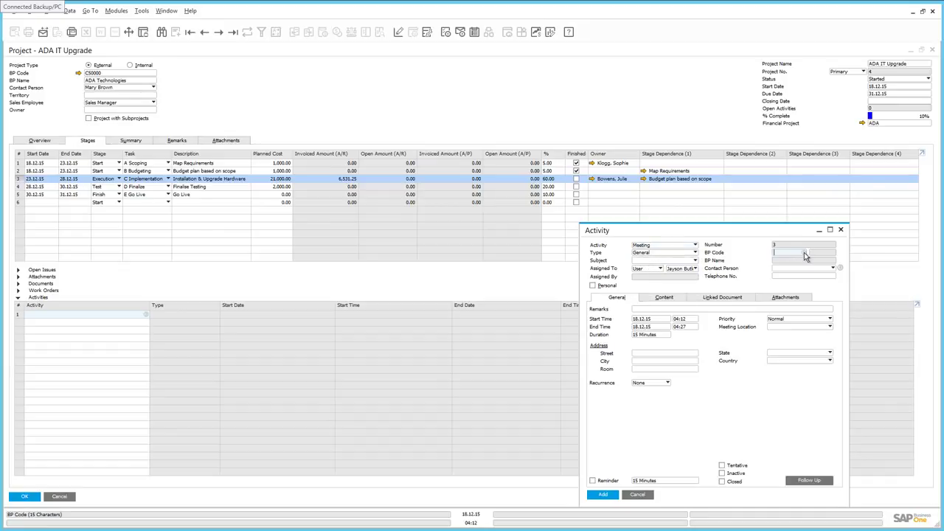
left_click(805, 253)
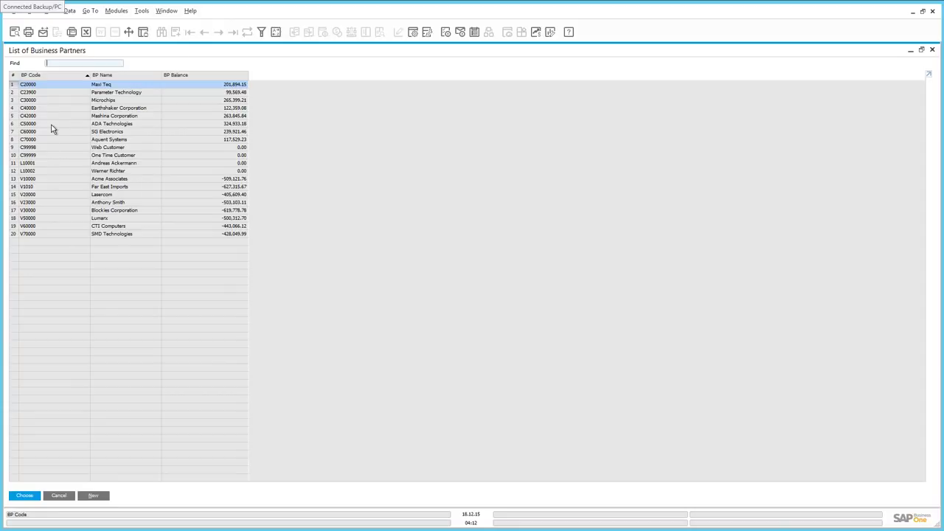
left_click(52, 129)
double_click(52, 129)
left_click(663, 309)
type("P")
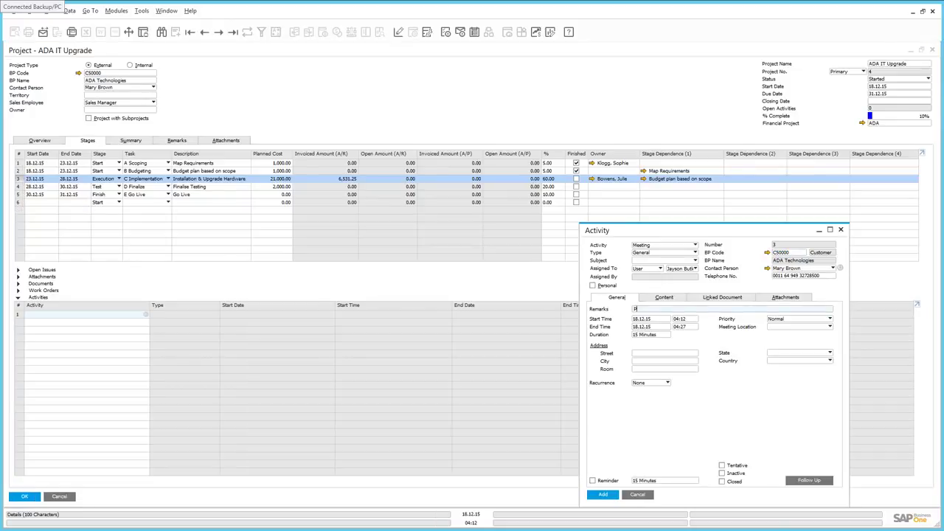
type("roject Review Meeting")
Step: Schedule the meeting on 21.12.15 from 08:00 to 12:00 and add the activity to the stage
left_click(666, 319)
left_click(667, 319)
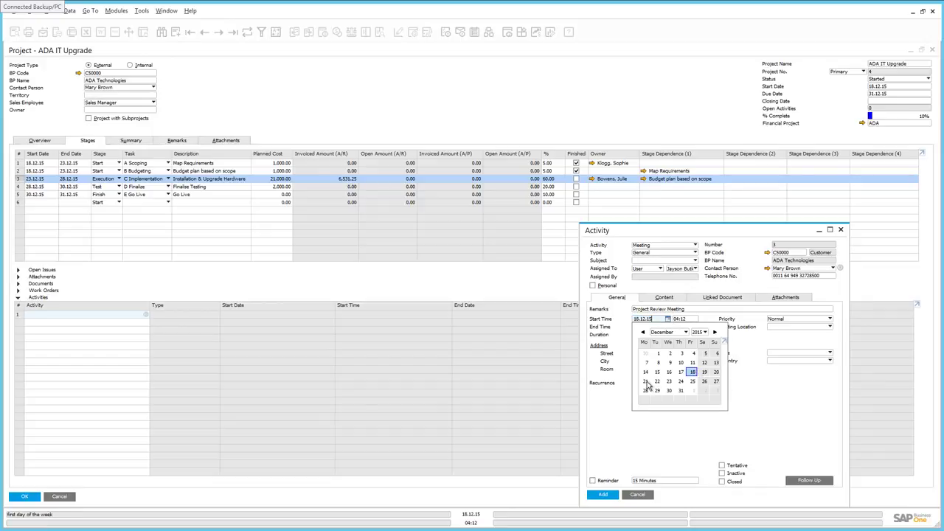
left_click(645, 381)
left_click(693, 319)
type("08:00")
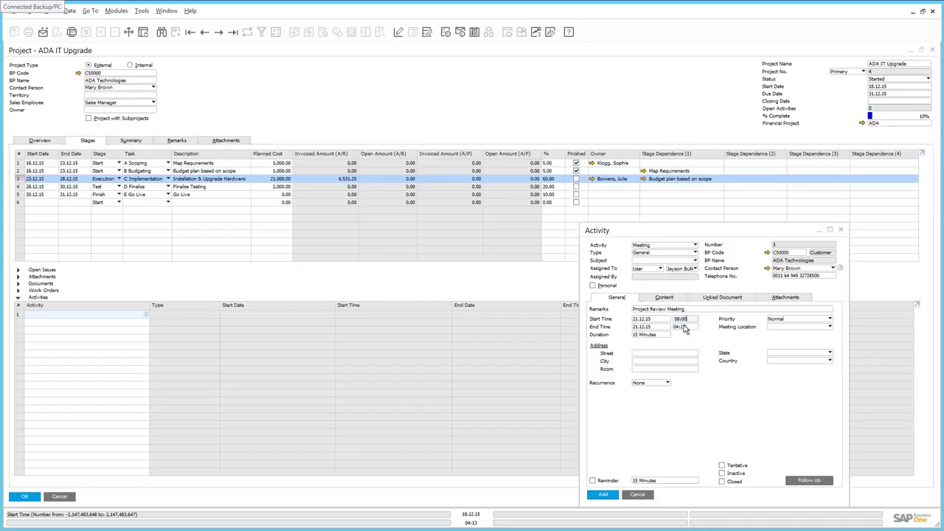
left_click(684, 328)
type("12:00")
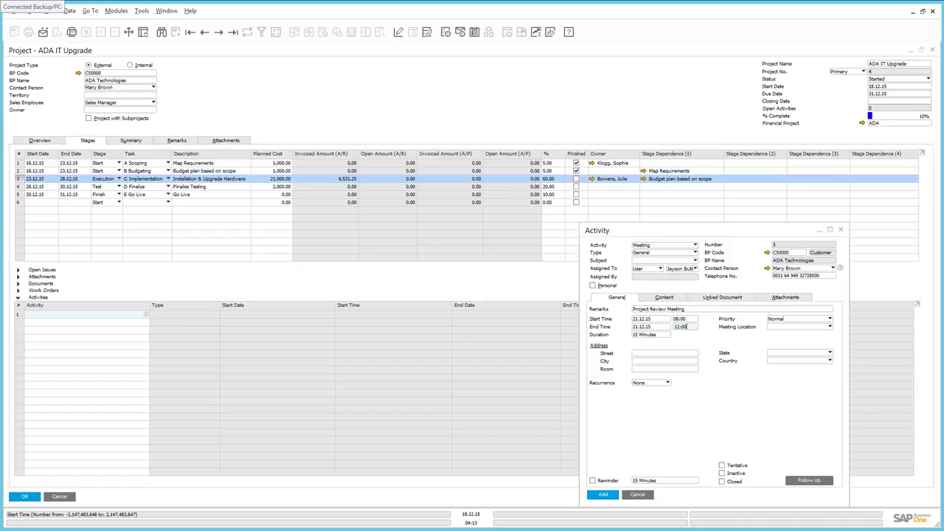
left_click(598, 494)
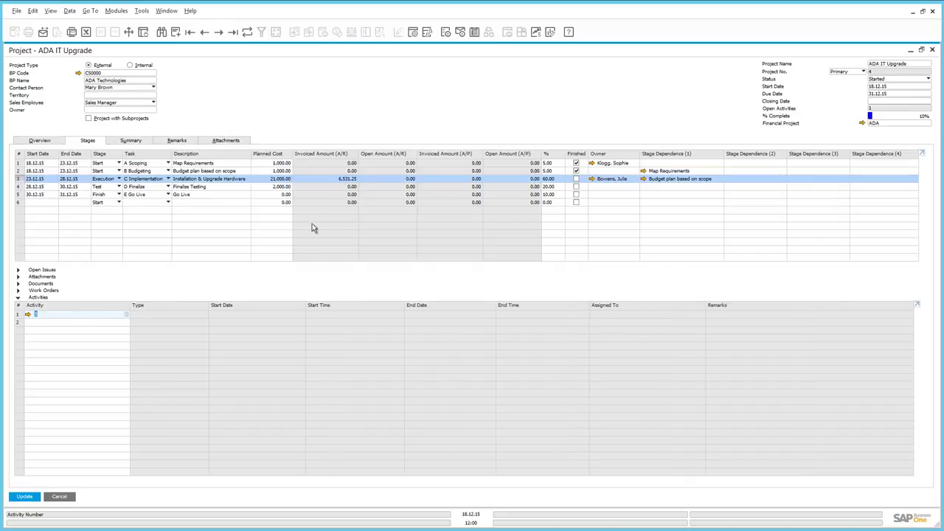
Step: Check the Project Review Meeting's details in the calendar for 21.12.15 and return to the project
left_click(475, 34)
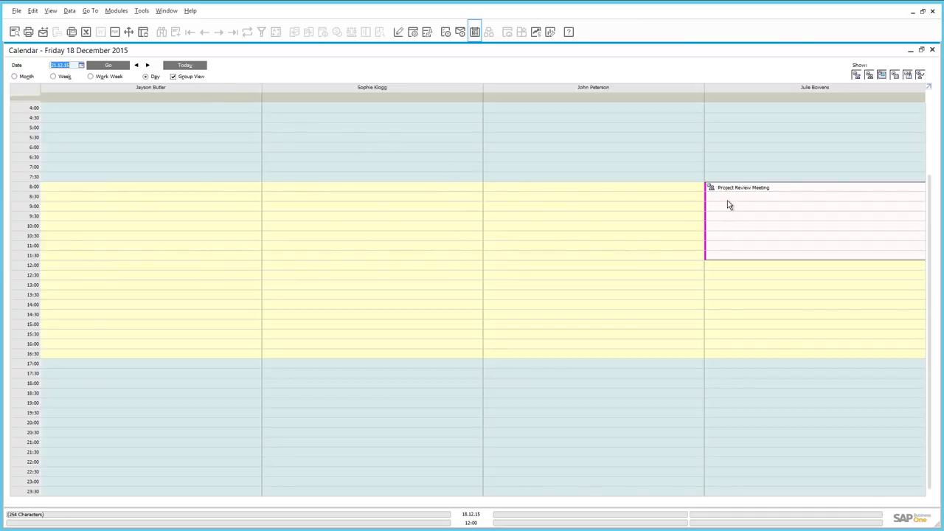
mouse_move(727, 204)
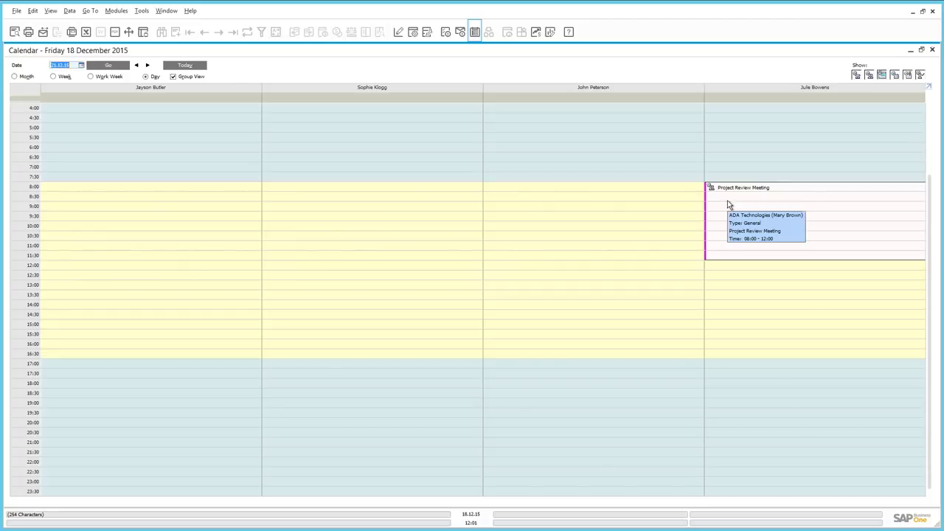
left_click(932, 49)
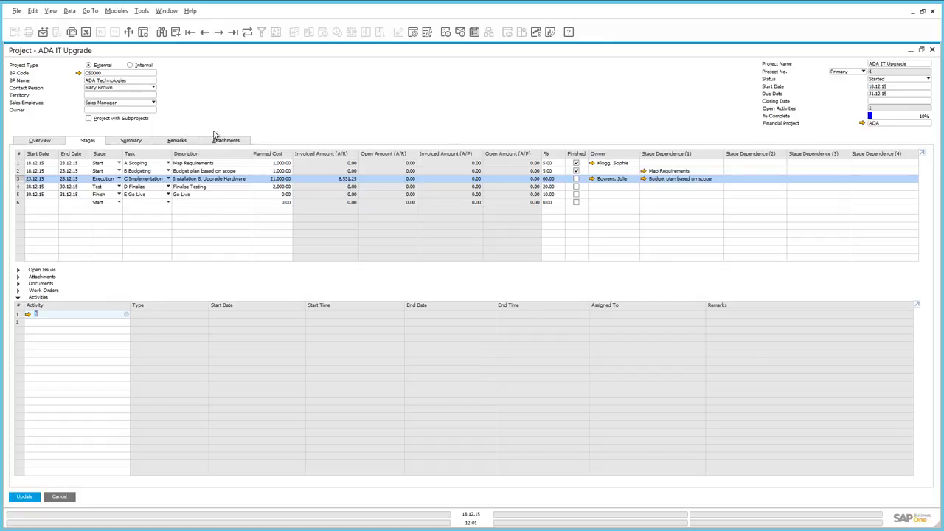
Step: View the project's summary, and run and review the Stage Analysis report without any selection criteria
left_click(126, 141)
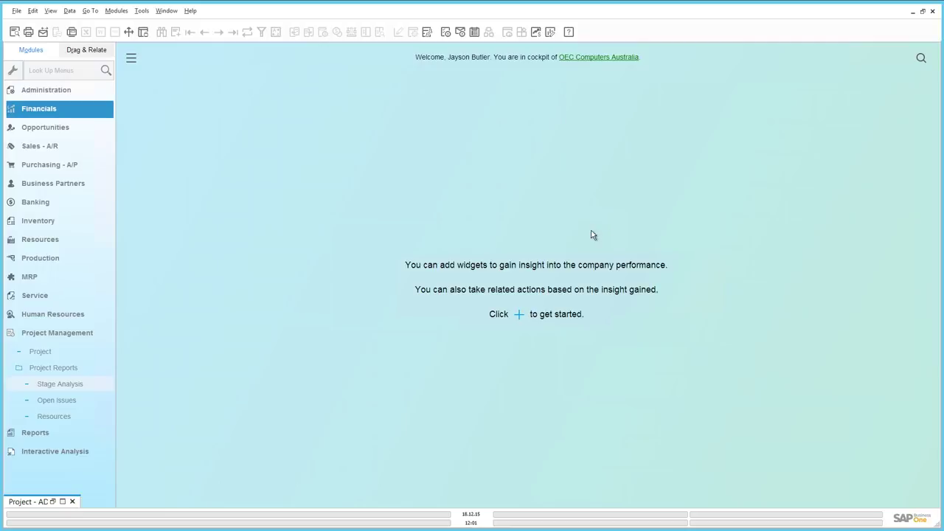
left_click(76, 385)
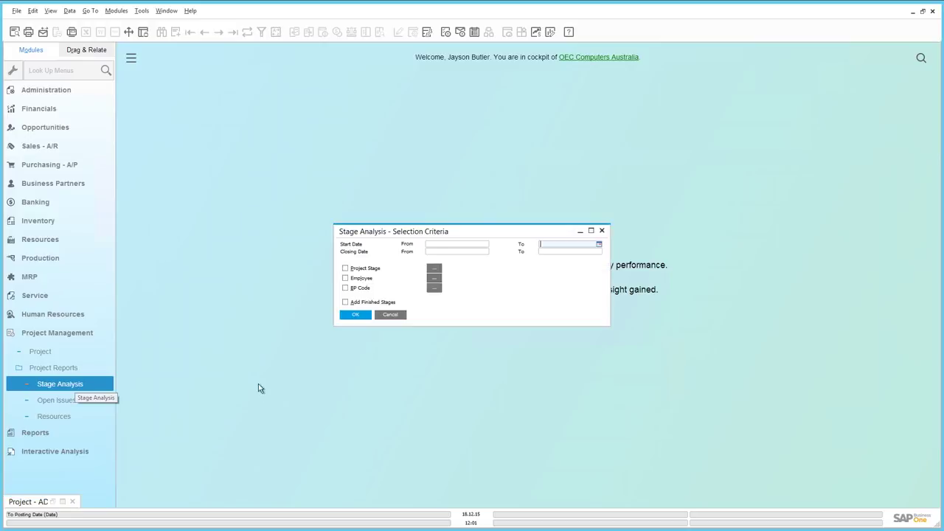
left_click(355, 316)
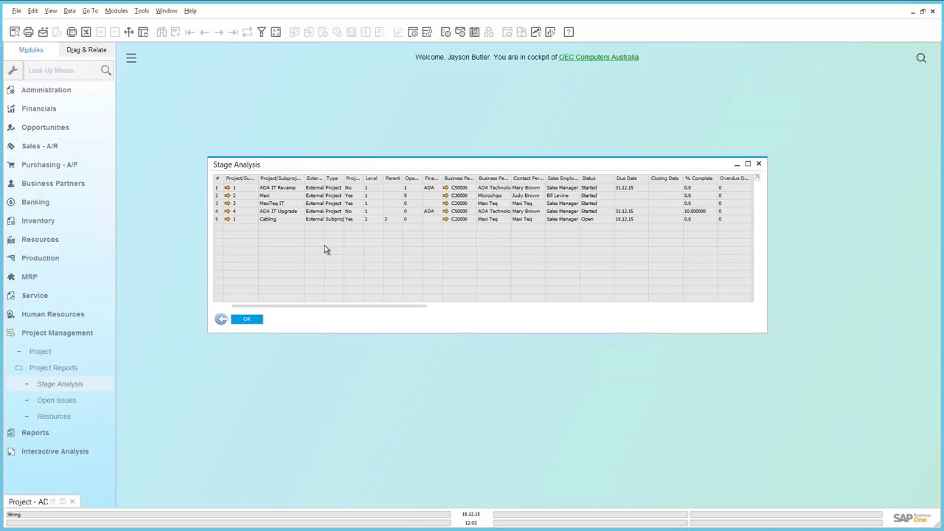
left_click(249, 318)
left_click(71, 400)
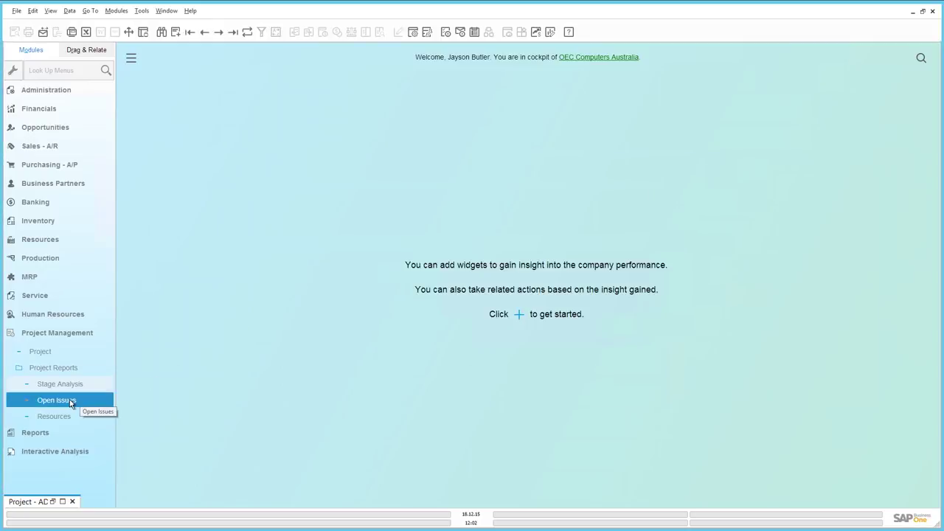
left_click(69, 418)
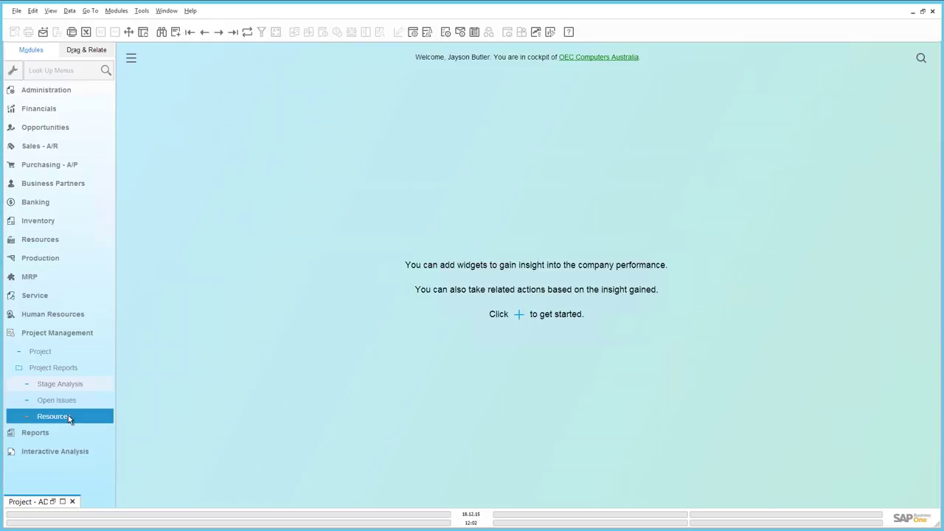